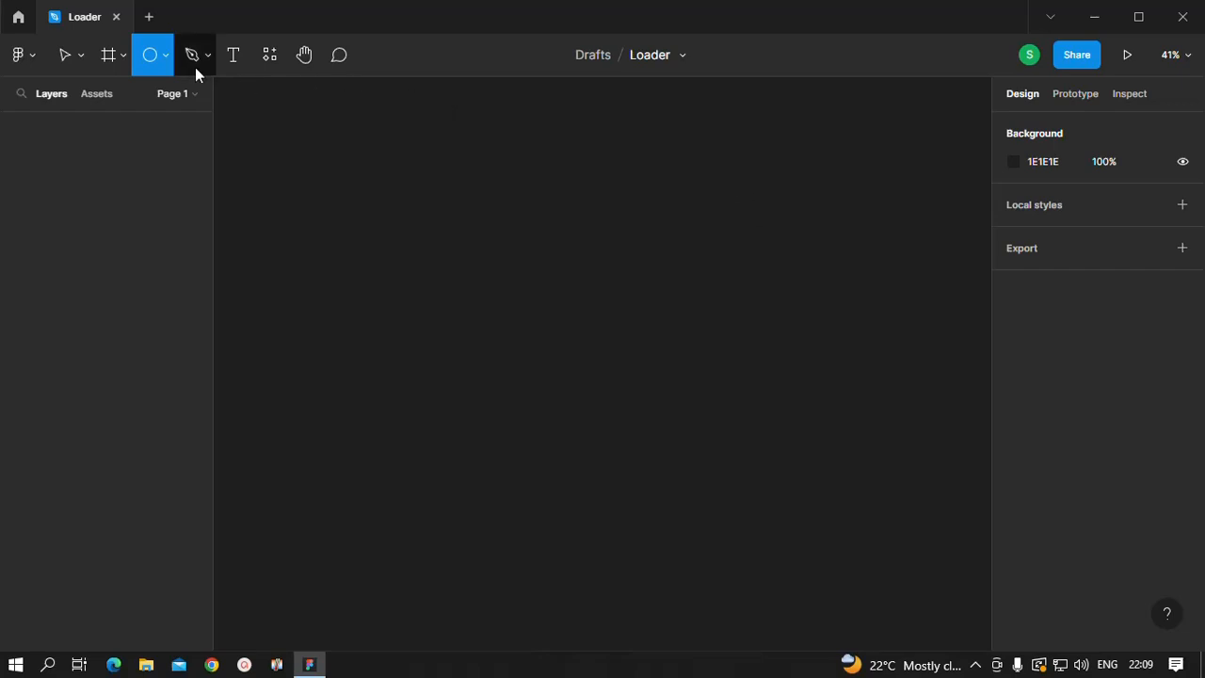
# Step: Draw an ellipse of about 185 × 181 in the upper-left area of the canvas
pyautogui.click(166, 57)
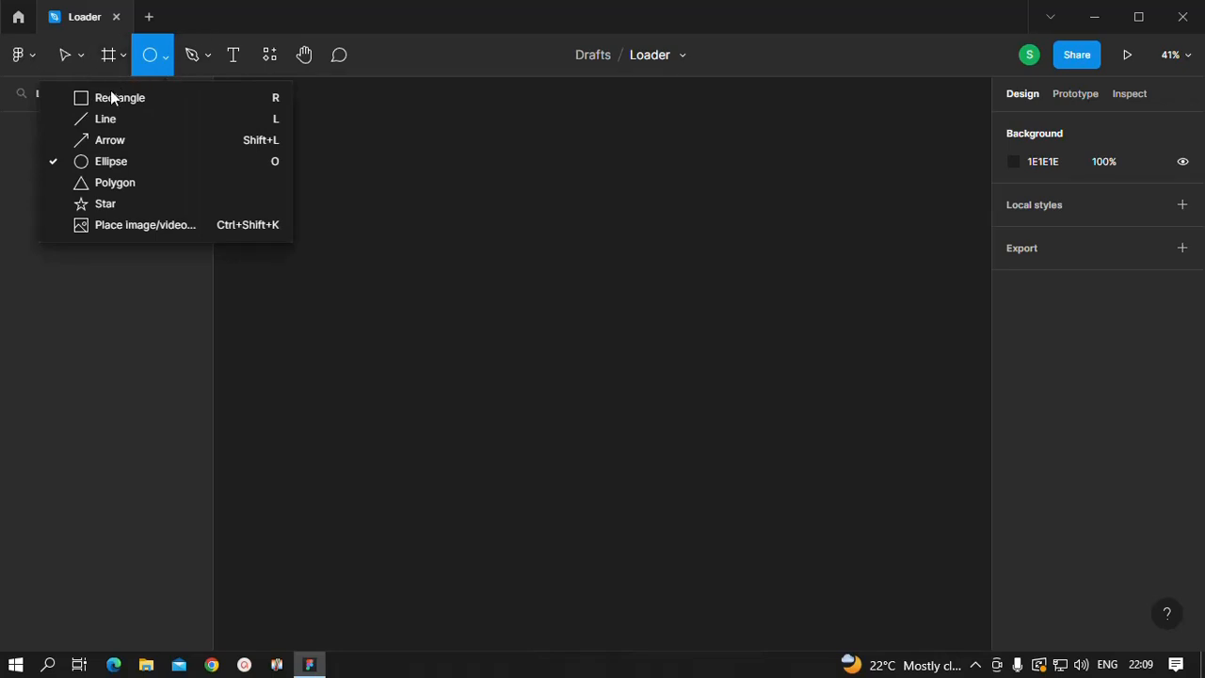
pyautogui.click(122, 164)
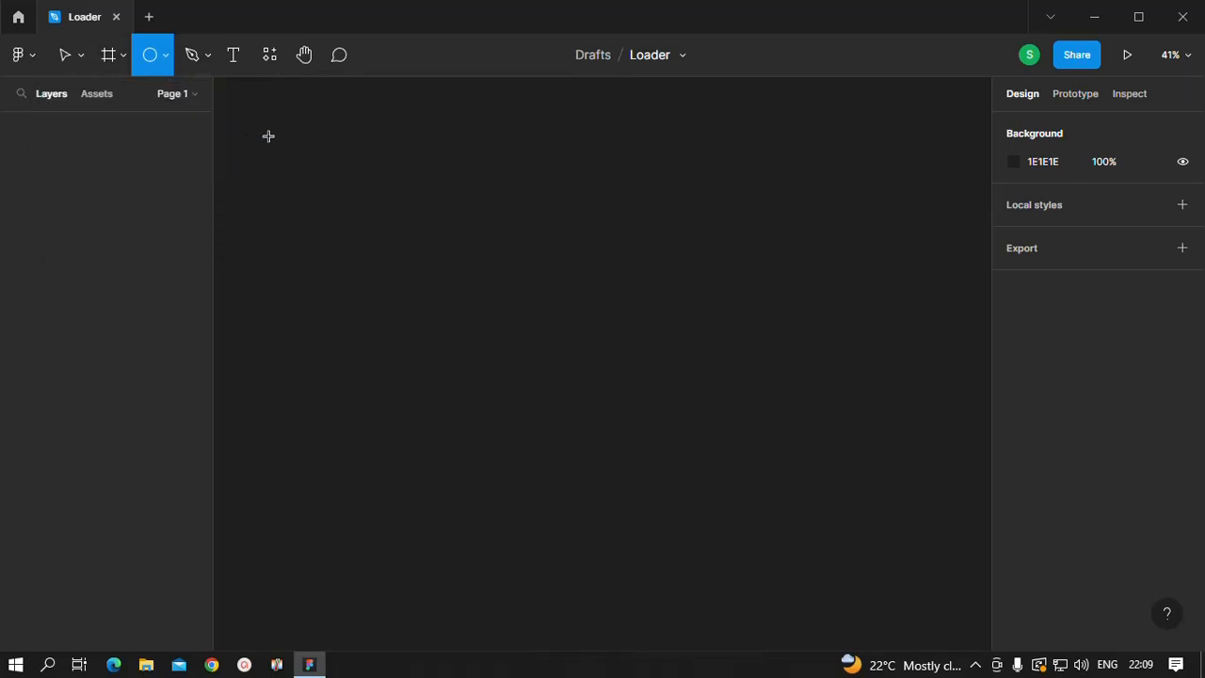
pyautogui.moveTo(268, 136); pyautogui.dragTo(335, 201)
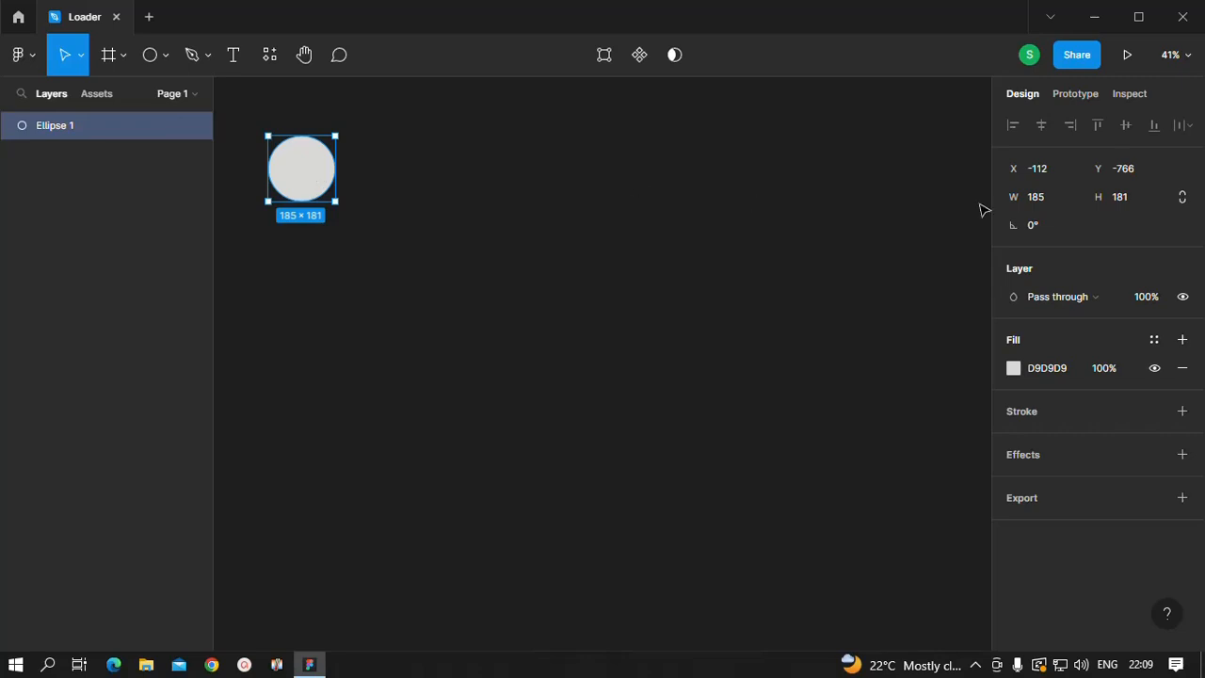
# Step: Set the ellipse's width and height to 150 each to make it a circle
pyautogui.click(1060, 200)
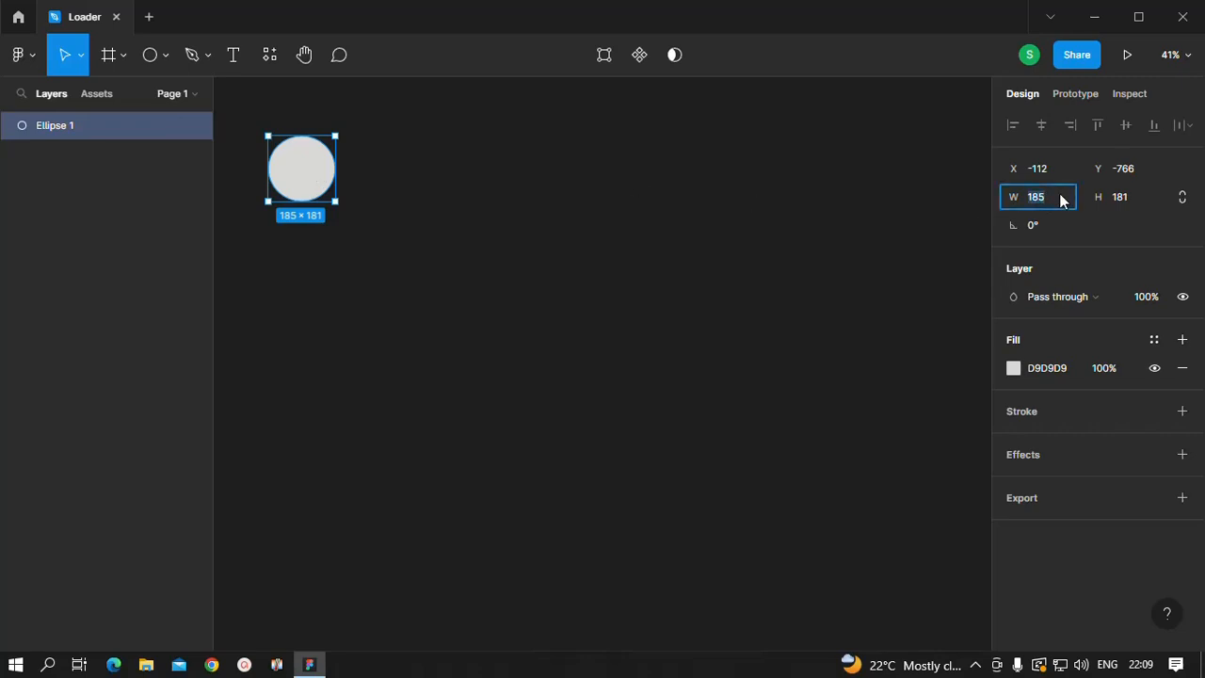
pyautogui.write('150')
pyautogui.click(1128, 198)
pyautogui.write('150')
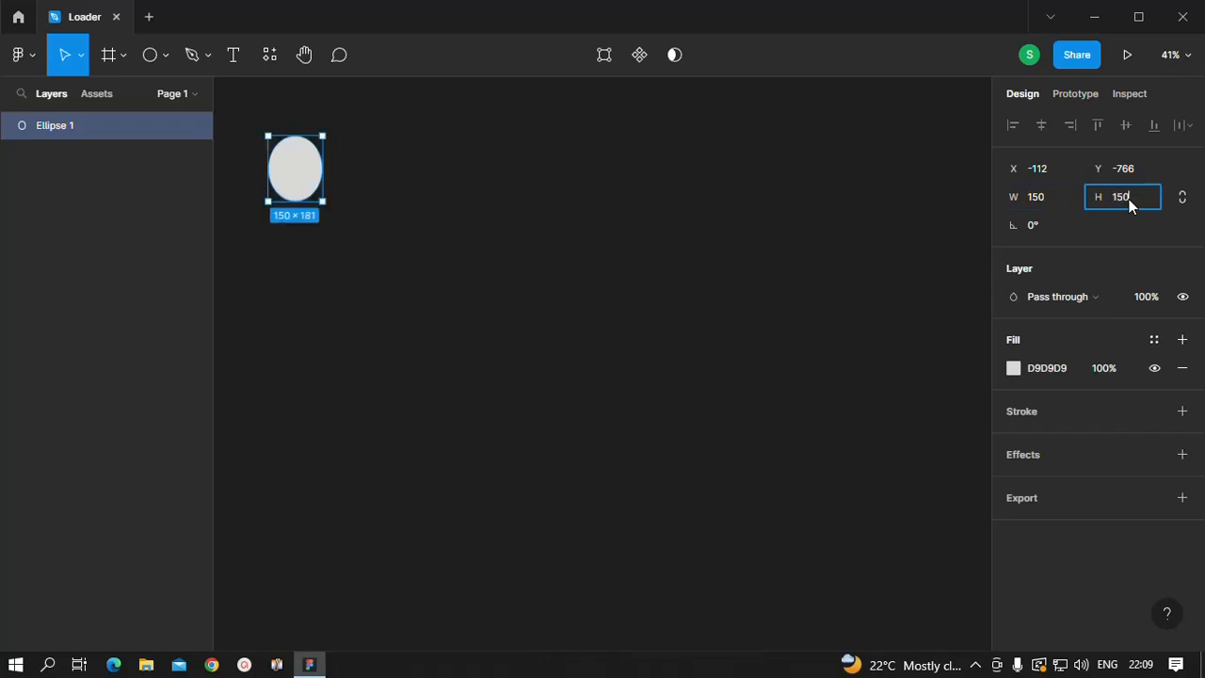
pyautogui.click(812, 209)
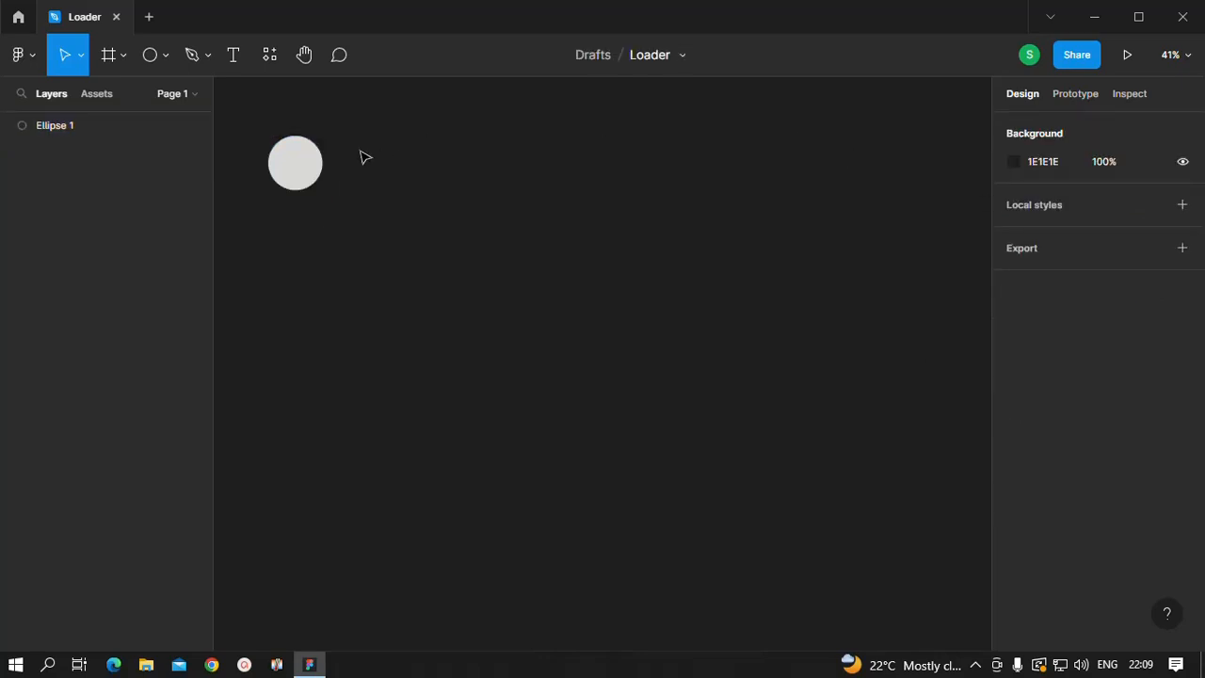
# Step: Reduce the circle's arc sweep to 75%, removing its upper-right quarter
pyautogui.click(301, 172)
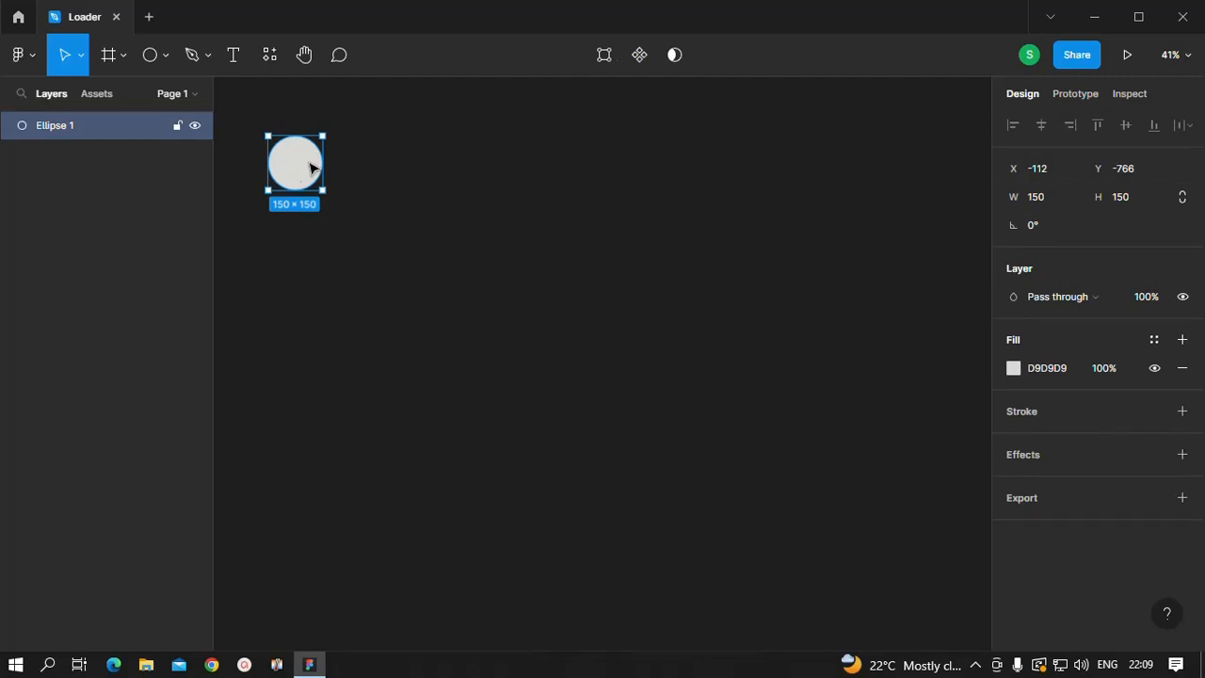
pyautogui.doubleClick(311, 167)
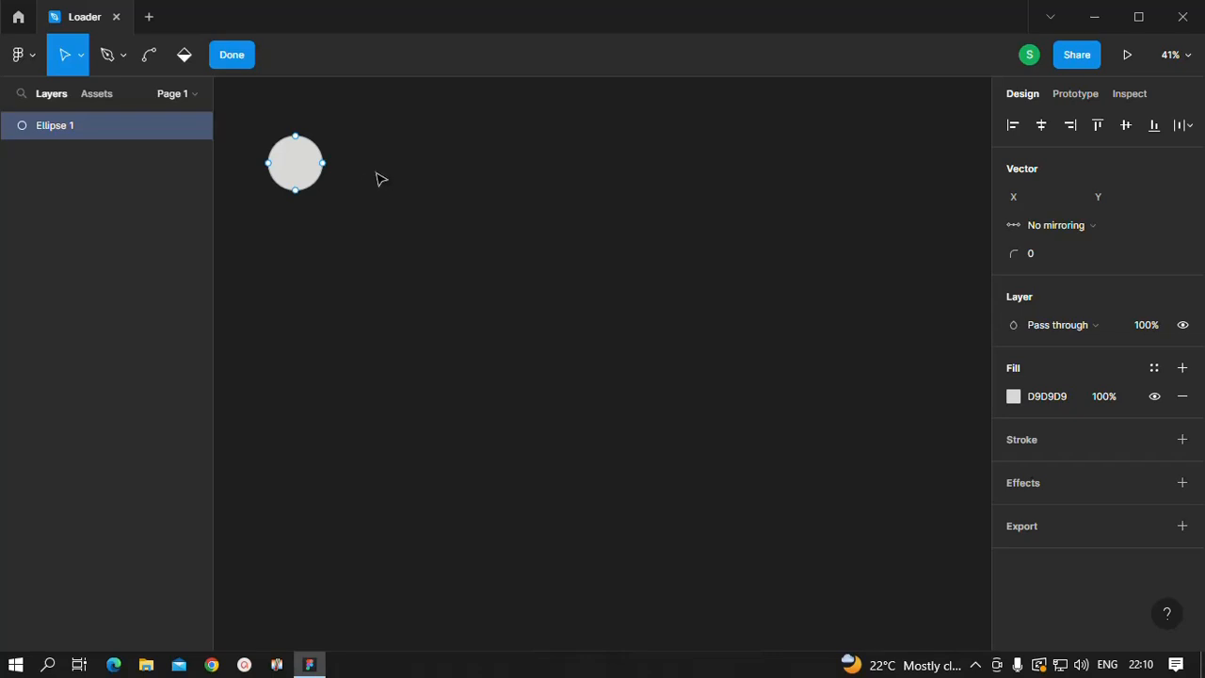
pyautogui.press('Escape')
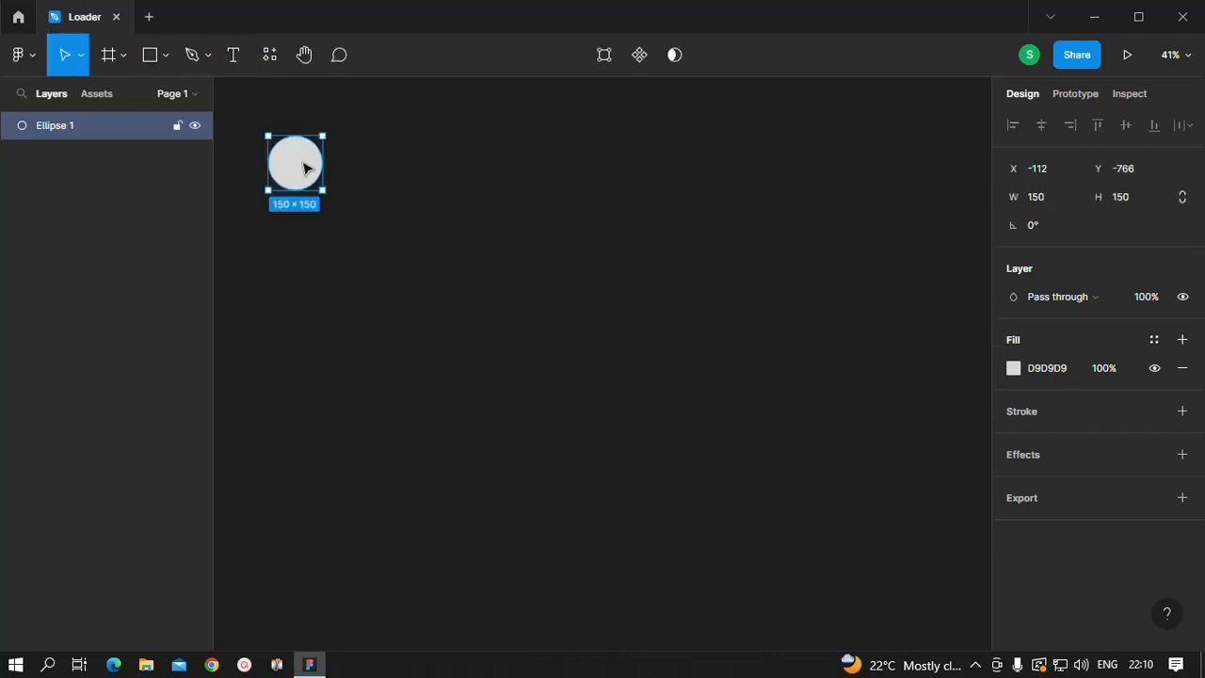
pyautogui.scroll(3, 326, 192)
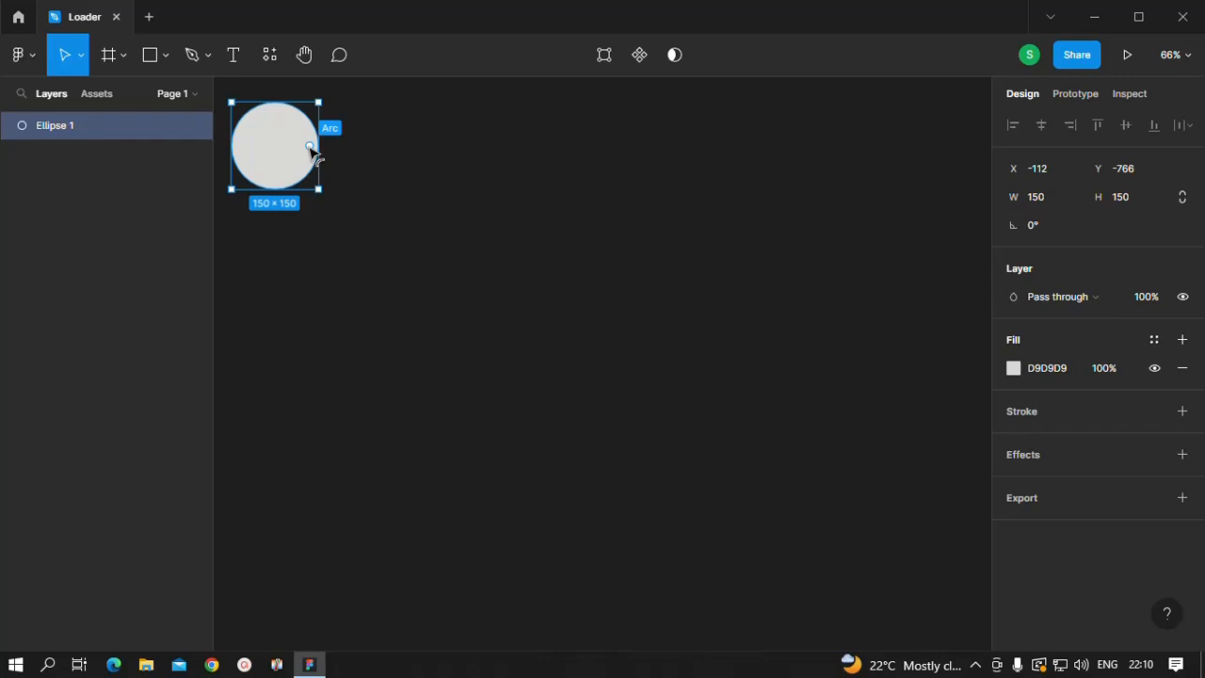
pyautogui.moveTo(310, 147); pyautogui.dragTo(276, 112)
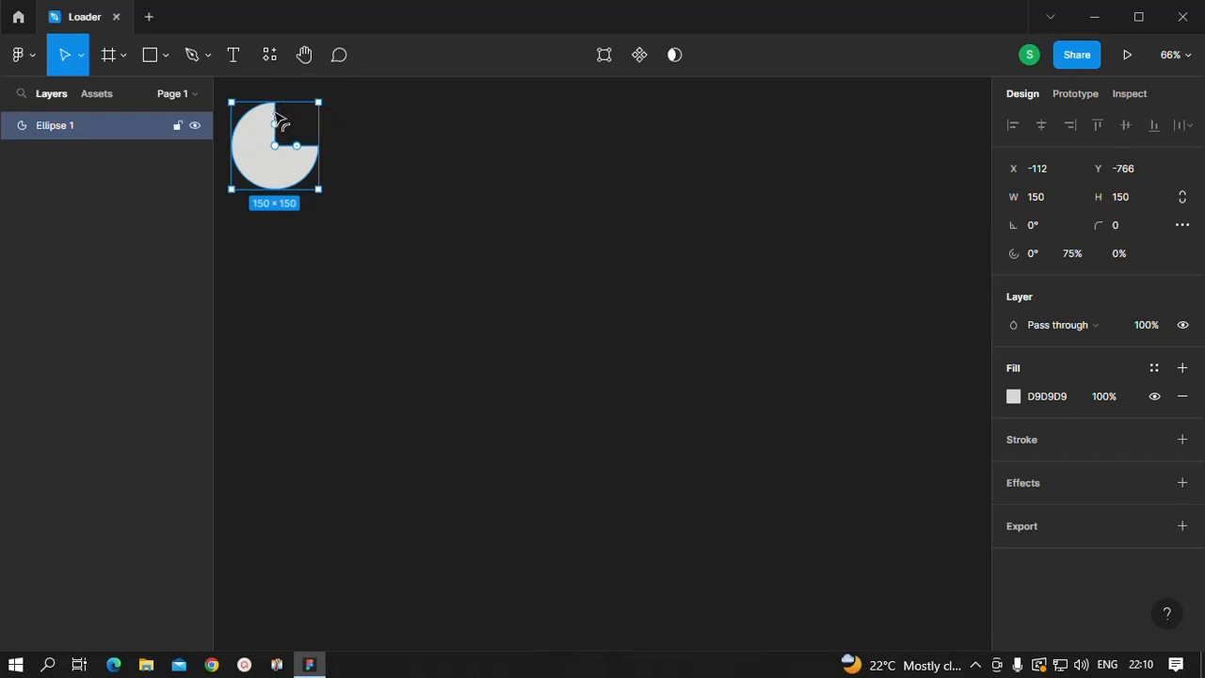
# Step: Hollow out the three-quarter circle into an open ring with an inner ratio of about 76.41%
pyautogui.moveTo(278, 145)
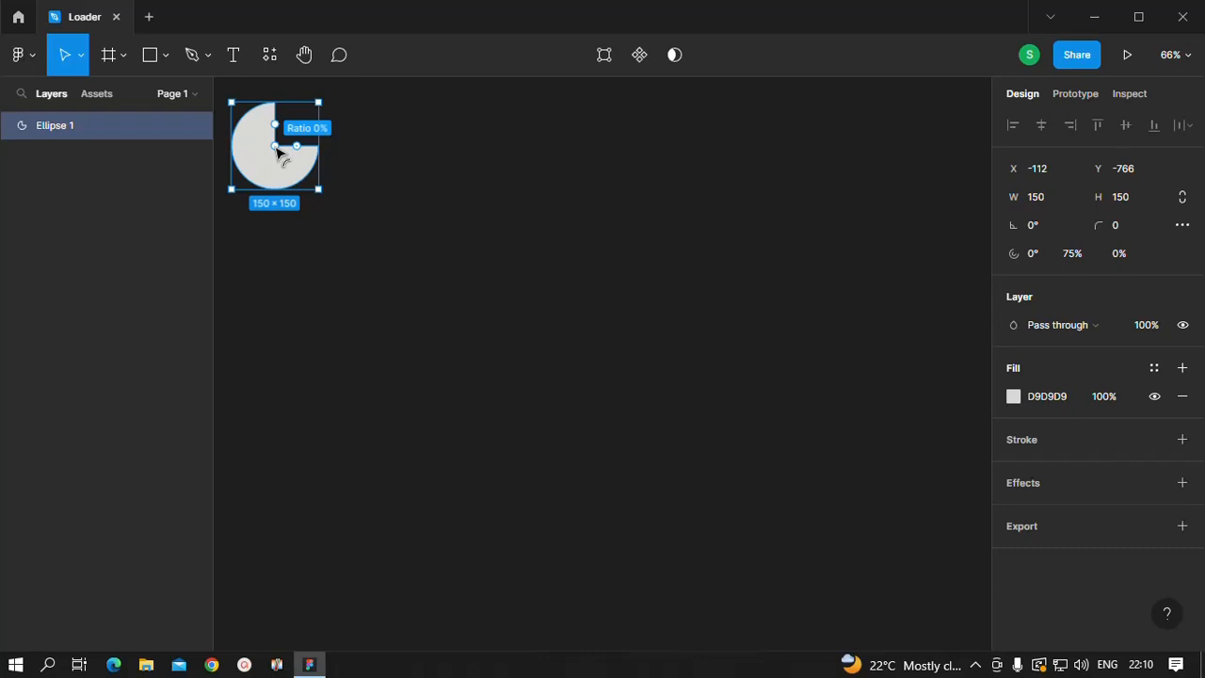
pyautogui.moveTo(278, 148); pyautogui.dragTo(258, 177)
pyautogui.click(385, 245)
pyautogui.click(276, 188)
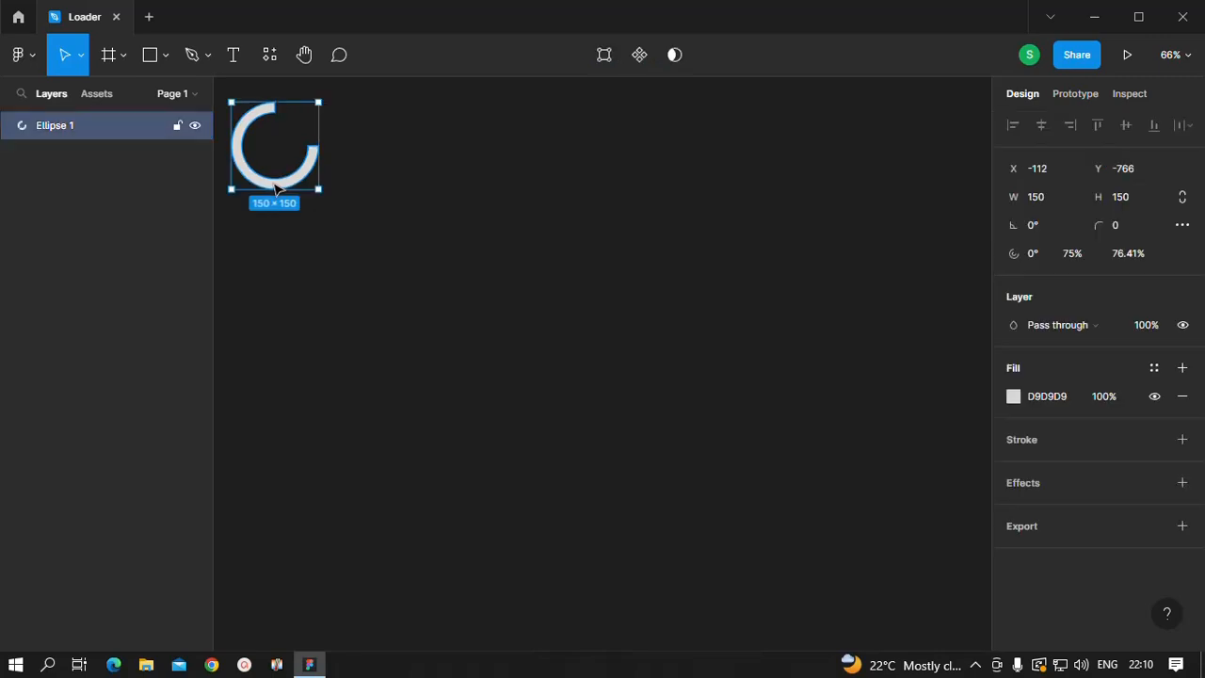
pyautogui.click(443, 213)
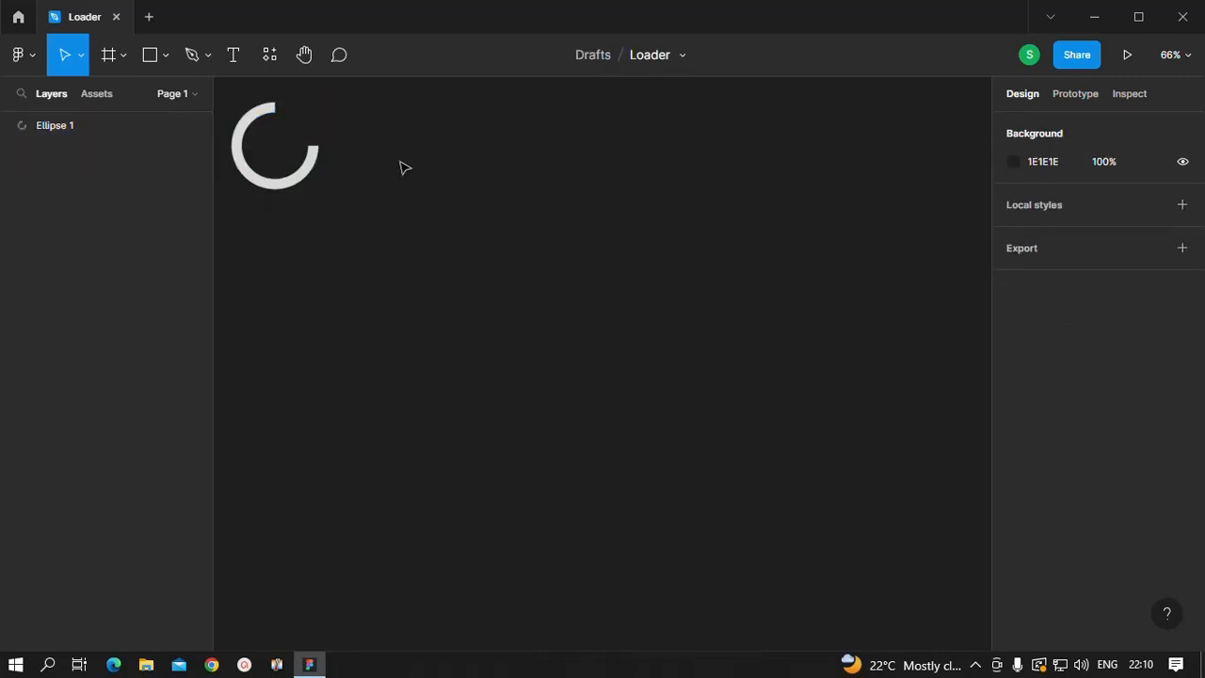
# Step: Change the ring's fill to an angular gradient and color its opaque stop bright green (00FB0A)
pyautogui.click(284, 185)
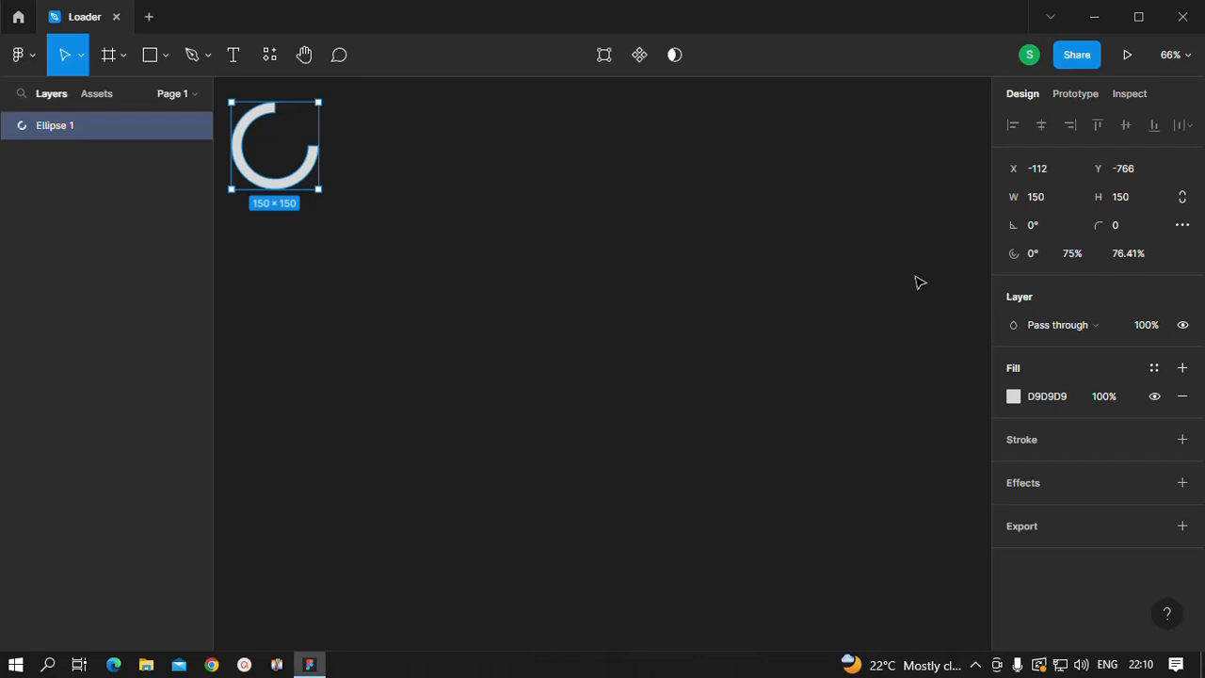
pyautogui.click(1014, 396)
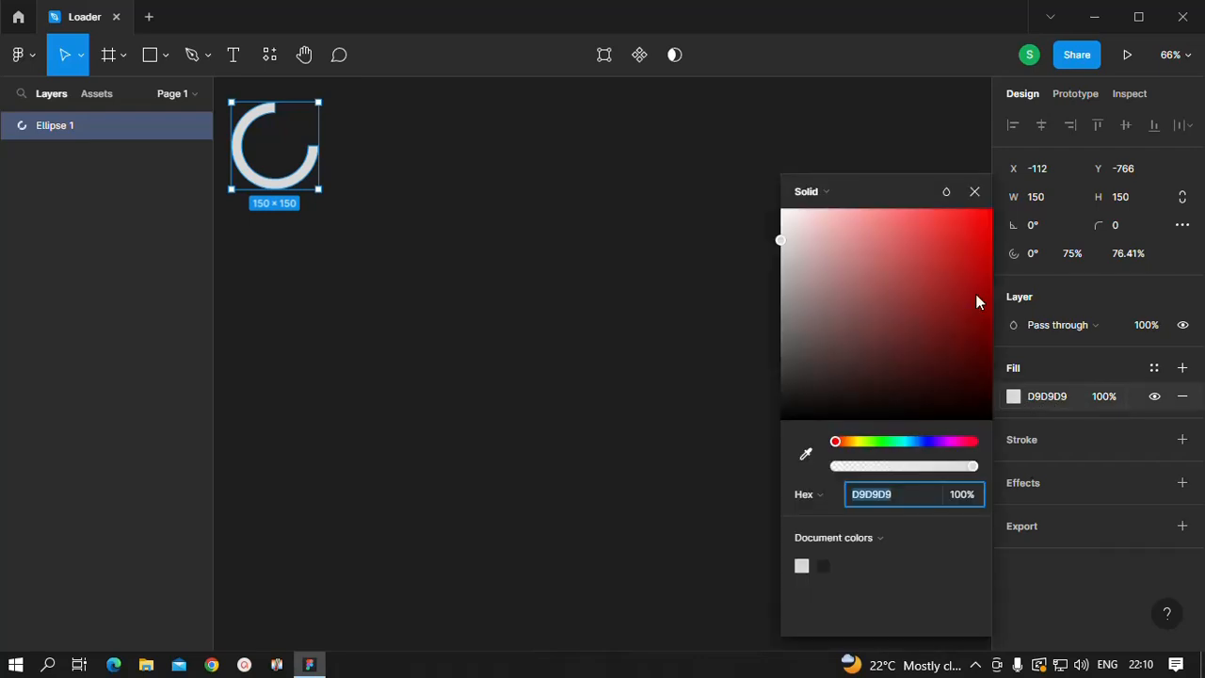
pyautogui.click(811, 192)
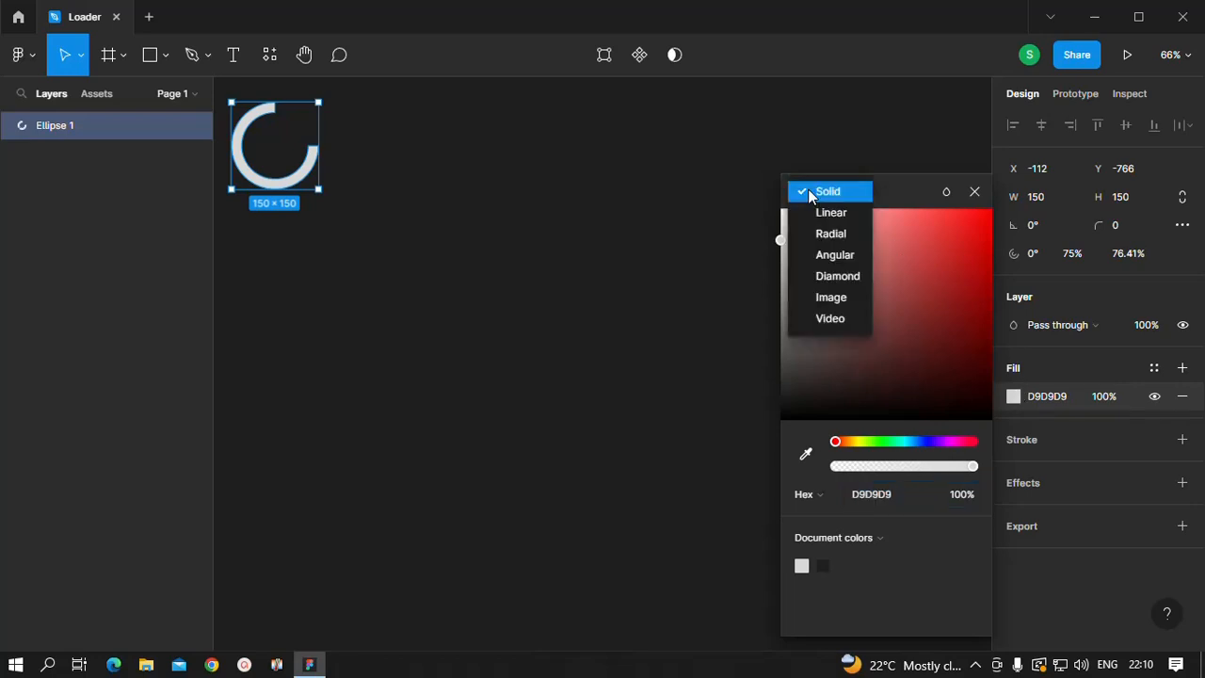
pyautogui.click(826, 254)
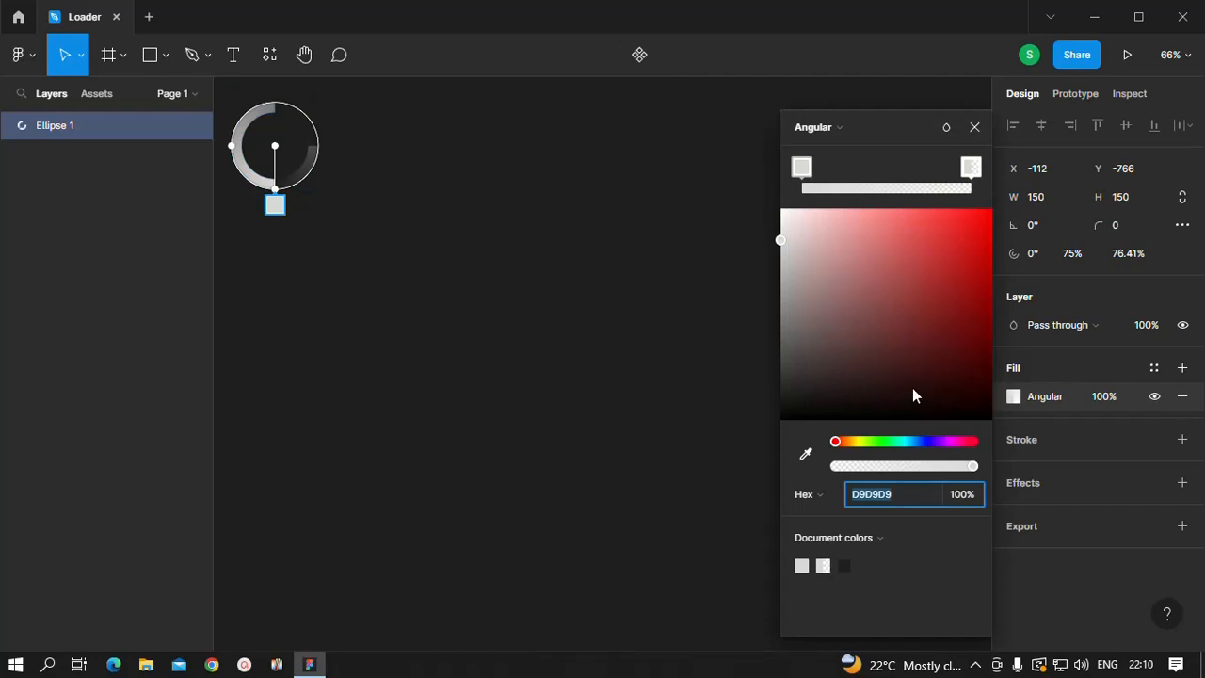
pyautogui.click(882, 440)
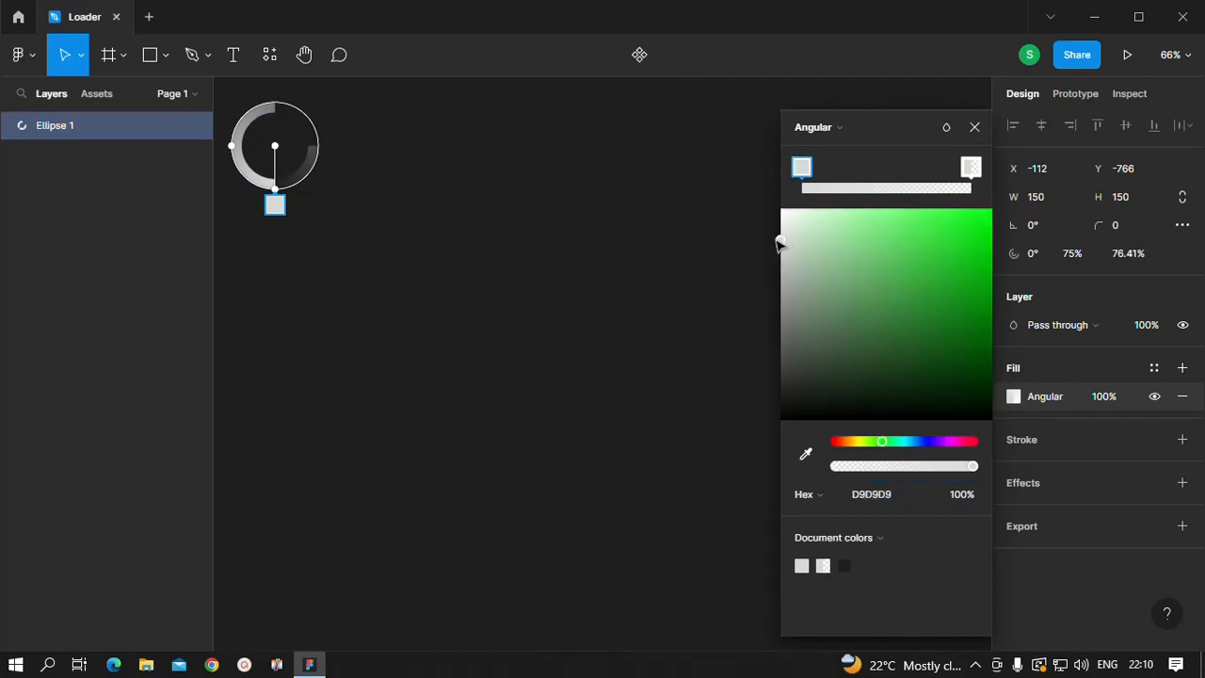
pyautogui.moveTo(780, 238); pyautogui.dragTo(1003, 214)
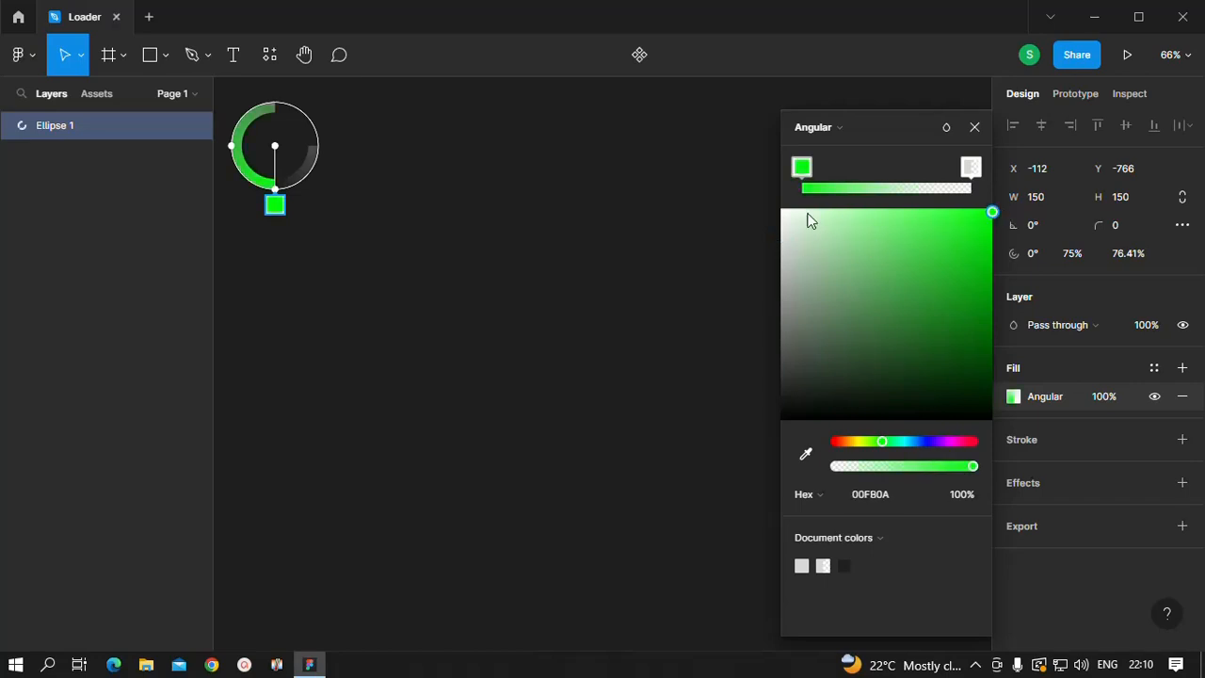
pyautogui.click(974, 127)
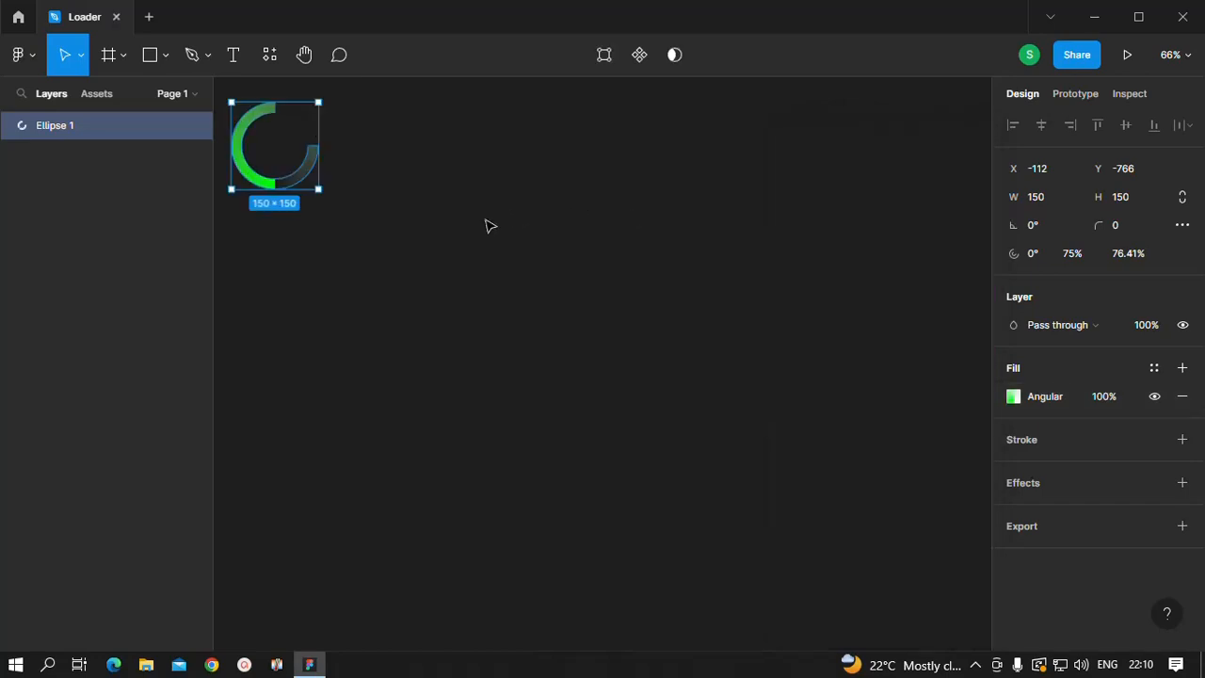
pyautogui.click(487, 226)
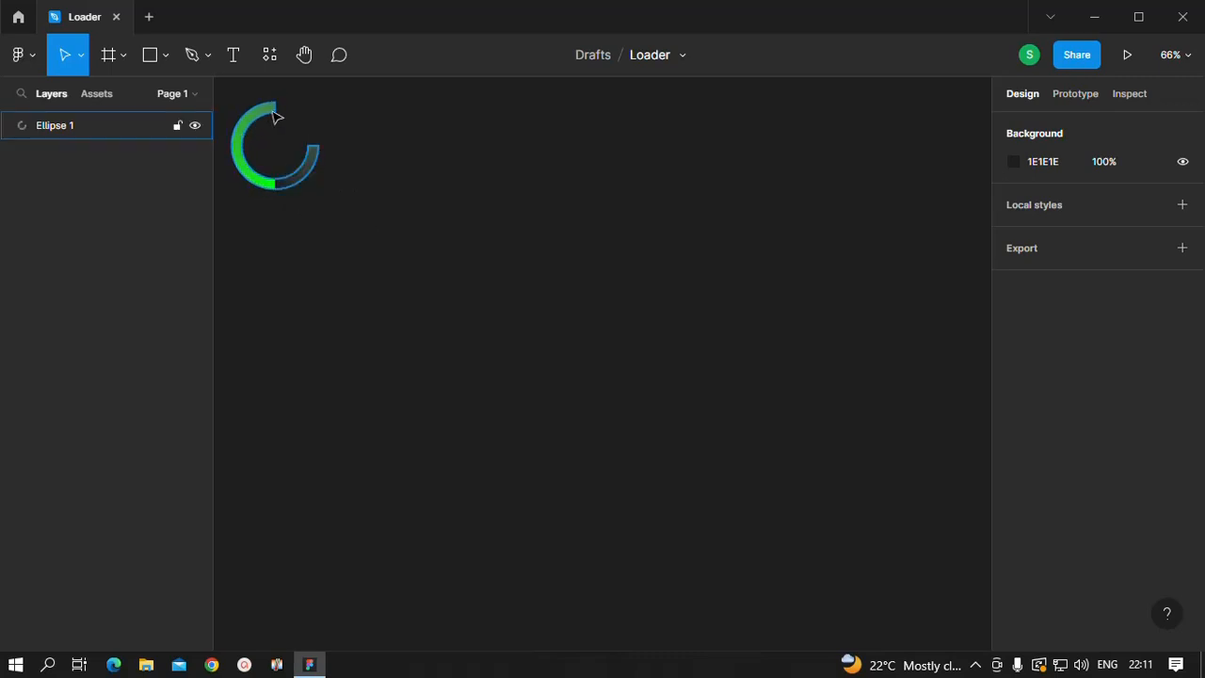
# Step: Move the gradient's transparent stop to the ring's right end and the green stop to its top end
pyautogui.click(275, 185)
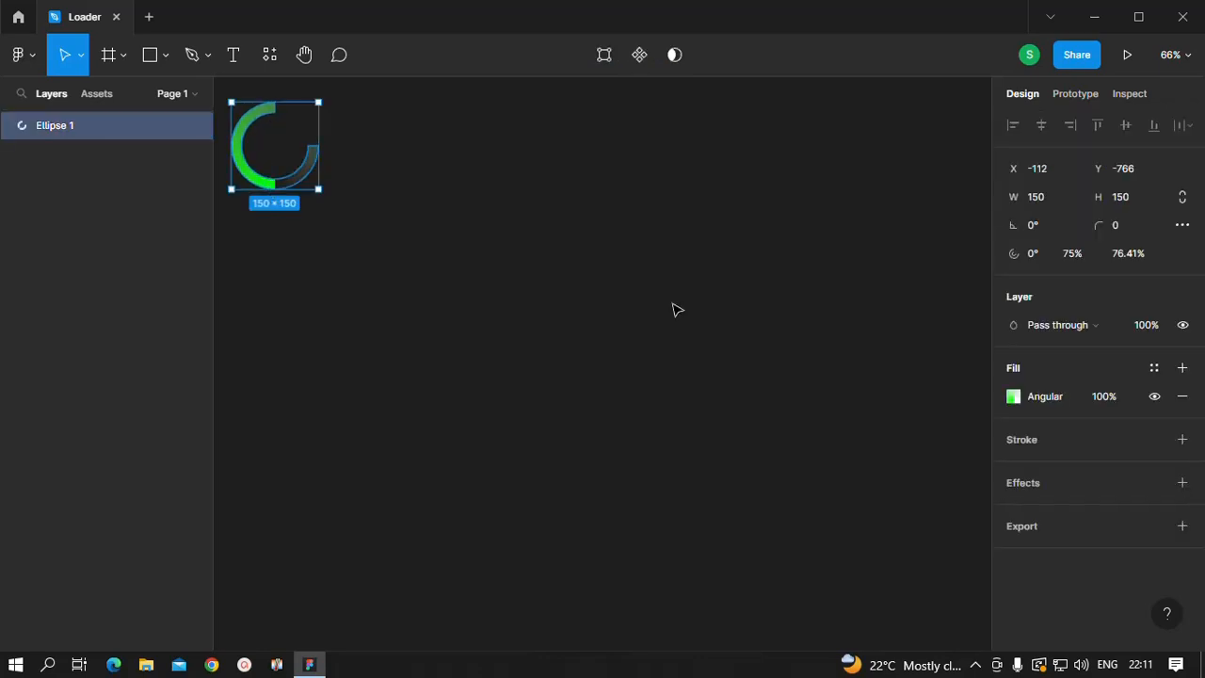
pyautogui.click(1013, 397)
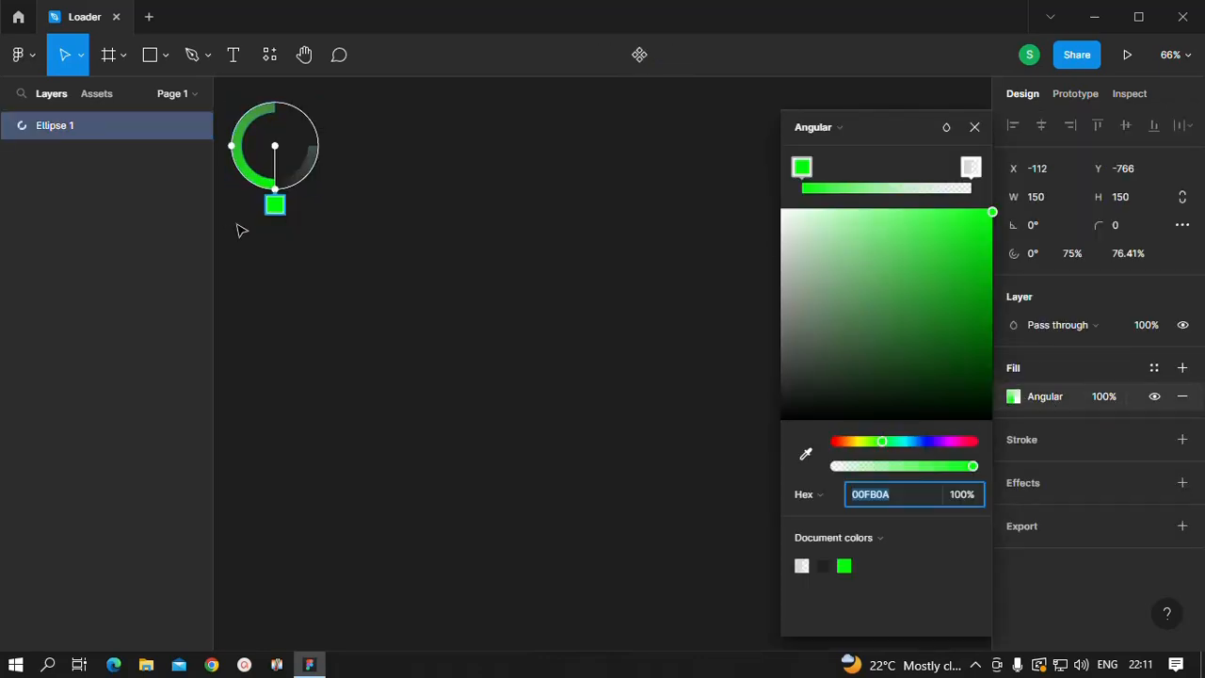
pyautogui.moveTo(274, 204); pyautogui.dragTo(336, 148)
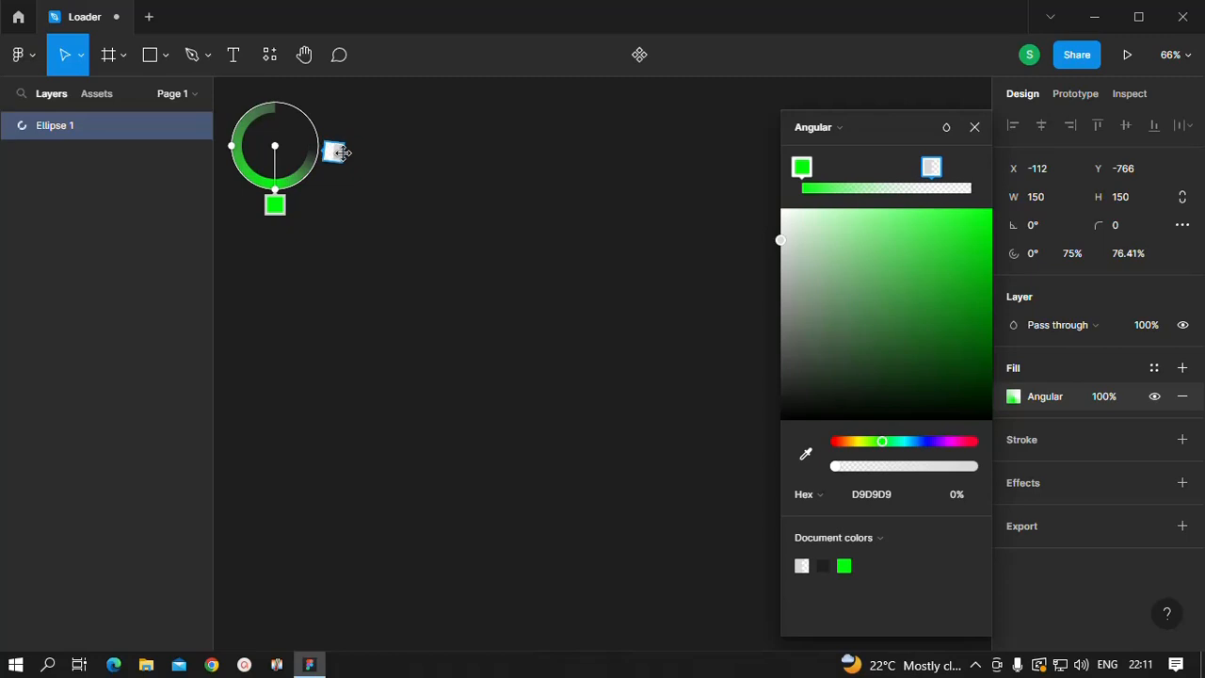
pyautogui.moveTo(275, 206); pyautogui.dragTo(273, 88)
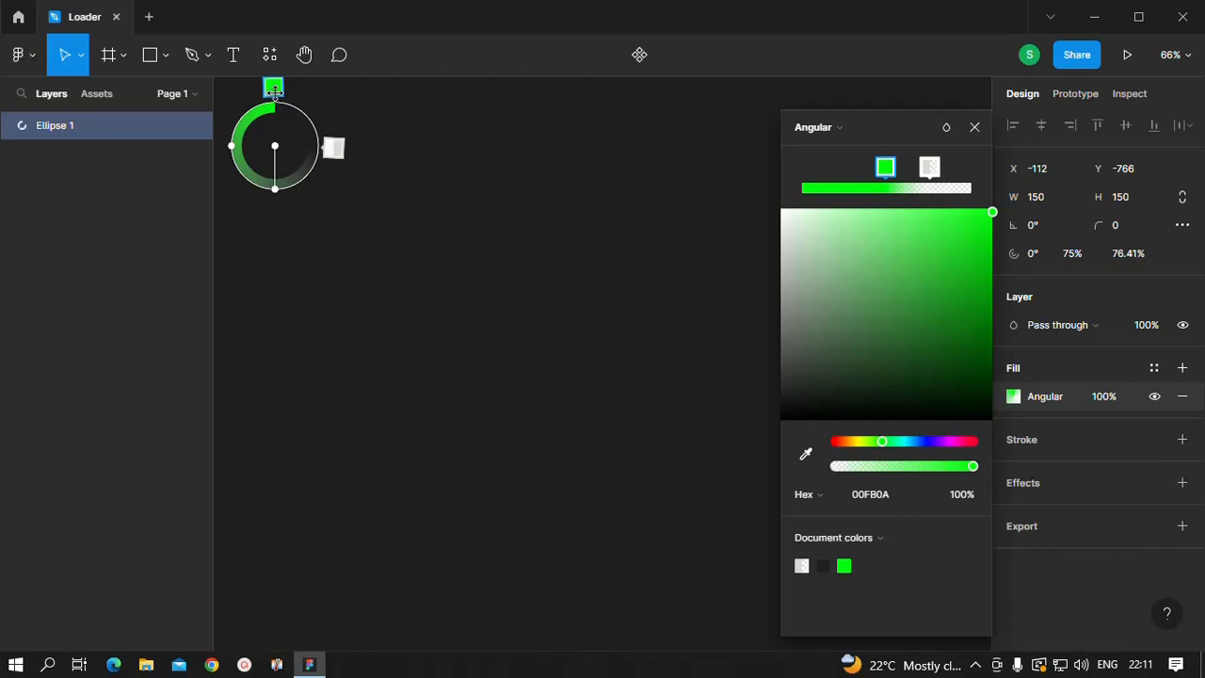
# Step: Recolor the gradient's transparent stop to green (00FD0A), keeping its opacity at 0%
pyautogui.click(930, 167)
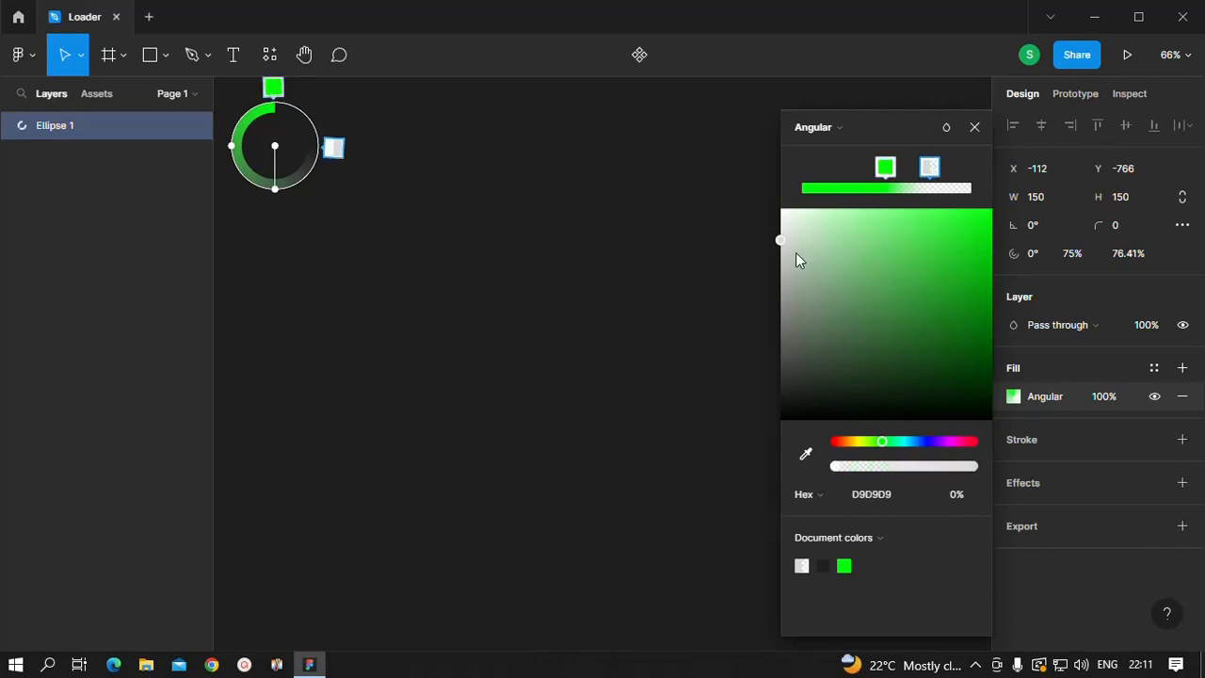
pyautogui.moveTo(804, 248); pyautogui.dragTo(996, 213)
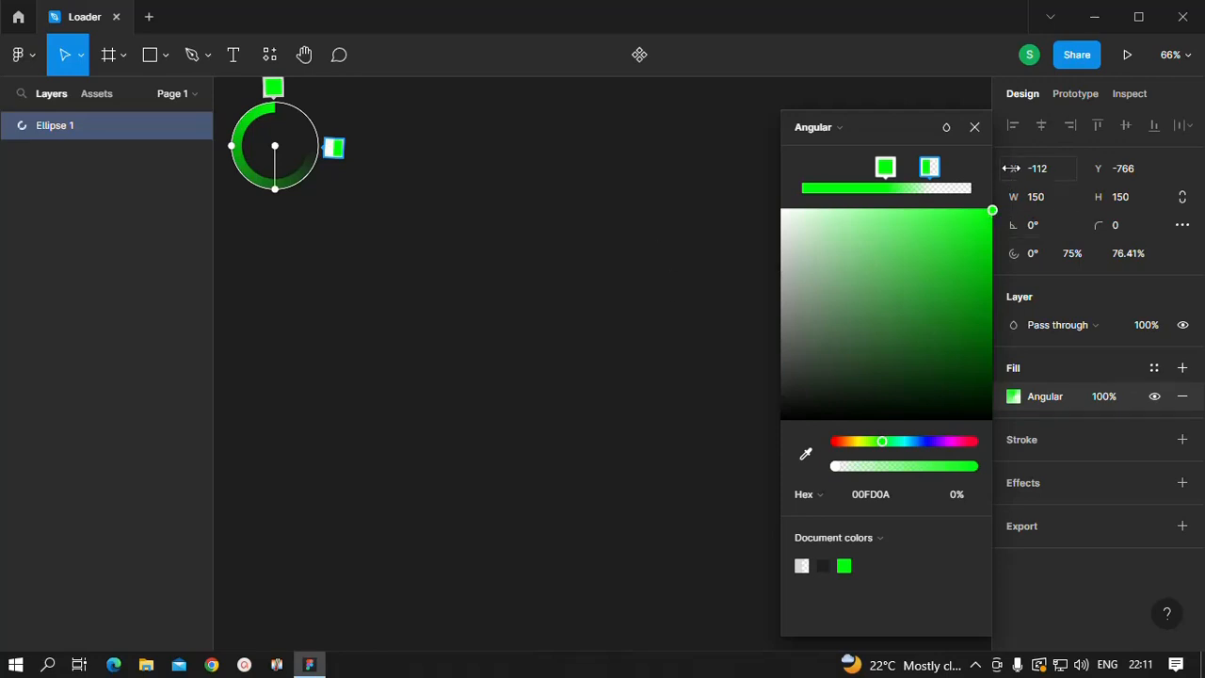
pyautogui.click(975, 127)
pyautogui.click(559, 278)
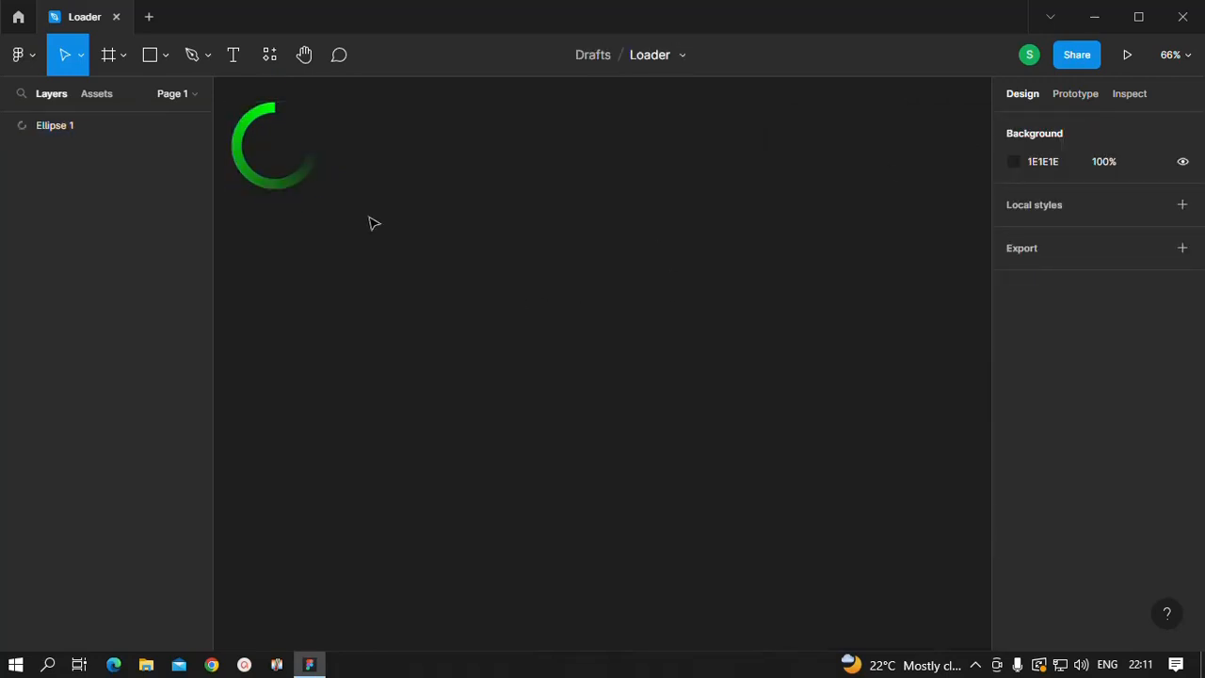
# Step: Duplicate the green ring three times and arrange the copies in a vertical column beneath the original
pyautogui.click(289, 185)
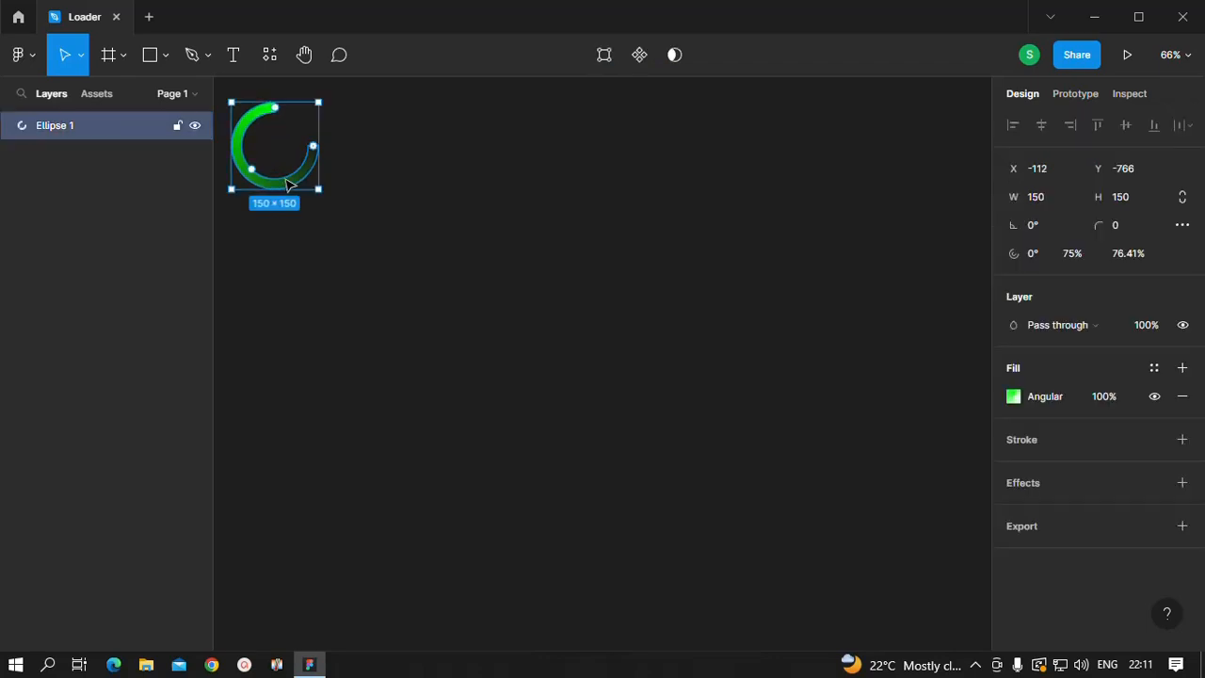
pyautogui.hotkey('ctrl', 'd')
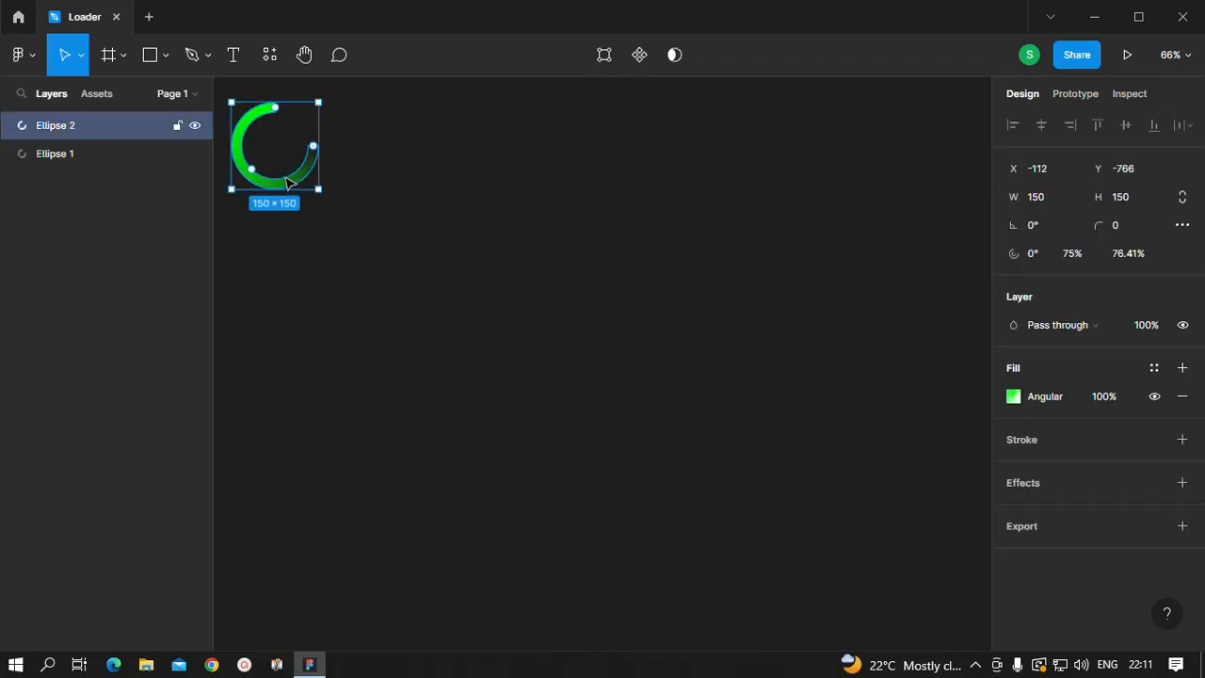
pyautogui.moveTo(289, 185)
pyautogui.mouseDown()
pyautogui.moveTo(289, 287)
pyautogui.moveTo(291, 196)
pyautogui.mouseUp()
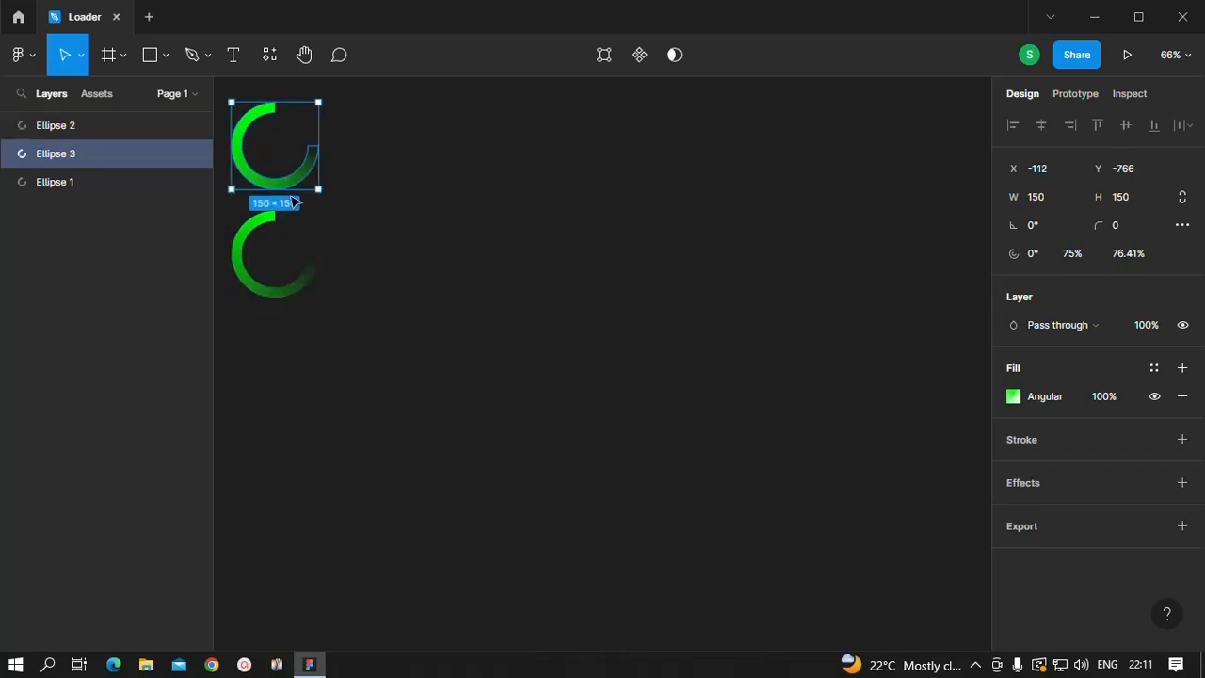
pyautogui.moveTo(277, 156); pyautogui.dragTo(279, 363)
pyautogui.click(279, 153)
pyautogui.hotkey('ctrl', 'd')
pyautogui.moveTo(279, 154); pyautogui.dragTo(284, 481)
pyautogui.click(480, 412)
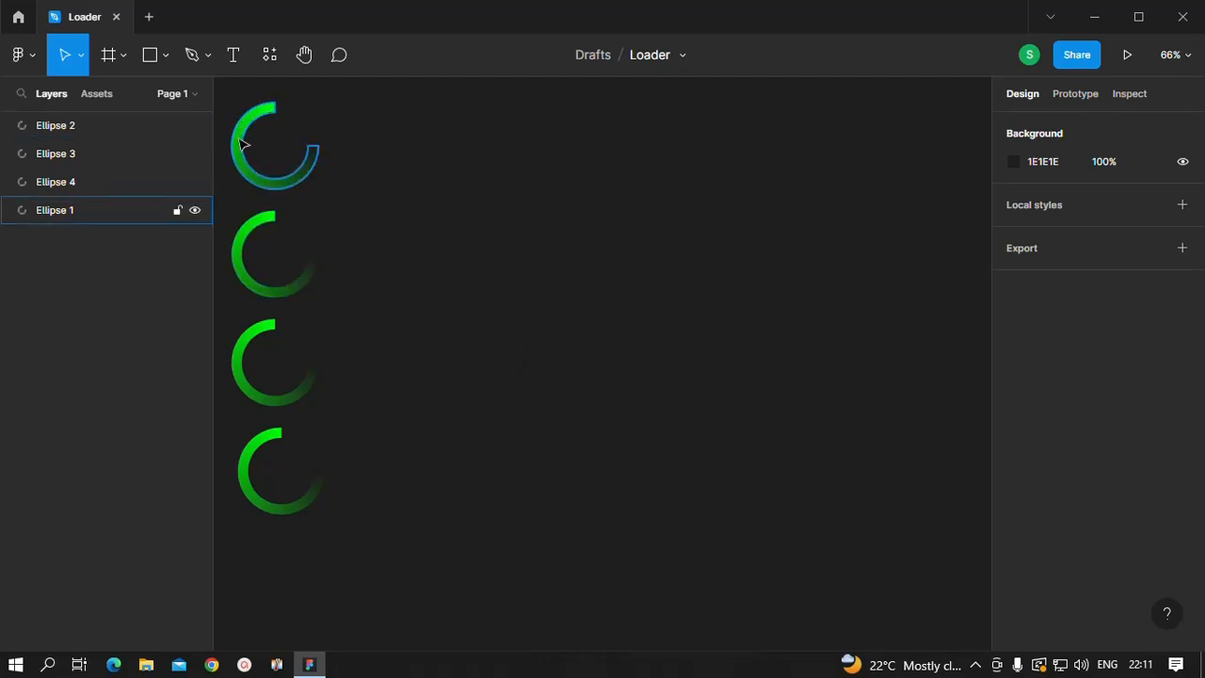
# Step: Set the rotation of the second ring from the top to -90°
pyautogui.click(259, 282)
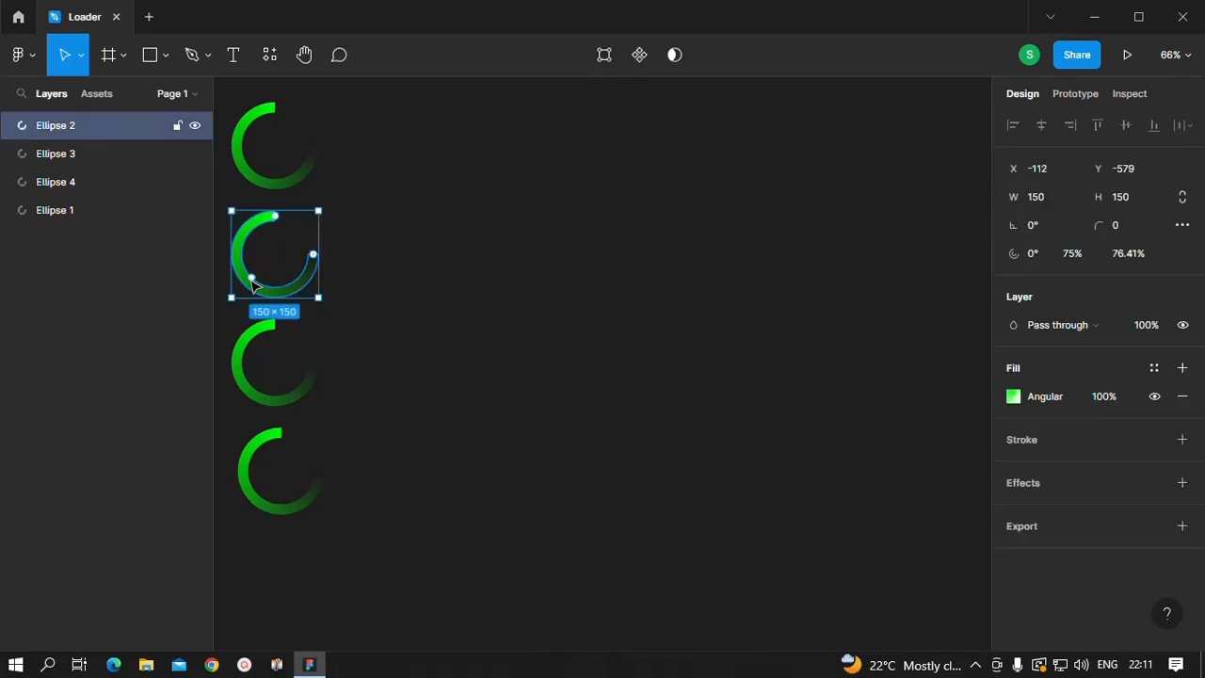
pyautogui.click(1037, 222)
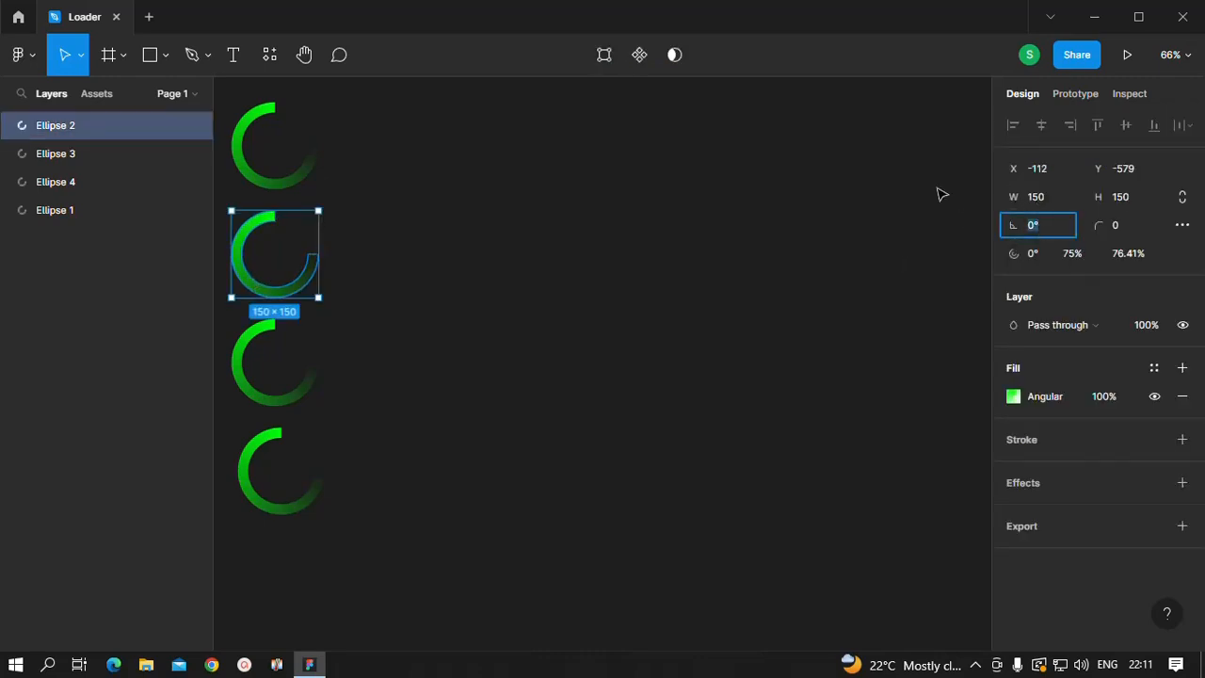
pyautogui.write('-9')
pyautogui.press('Return')
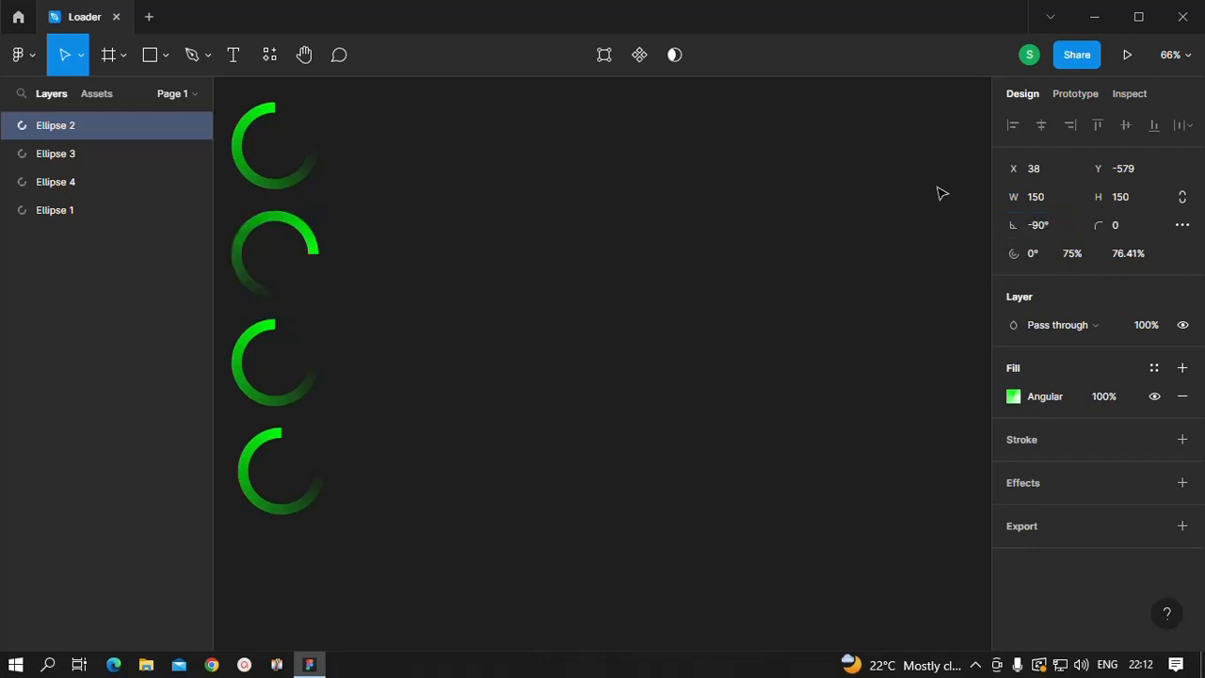
# Step: Set the rotation of the third ring in the column to 180°
pyautogui.click(255, 382)
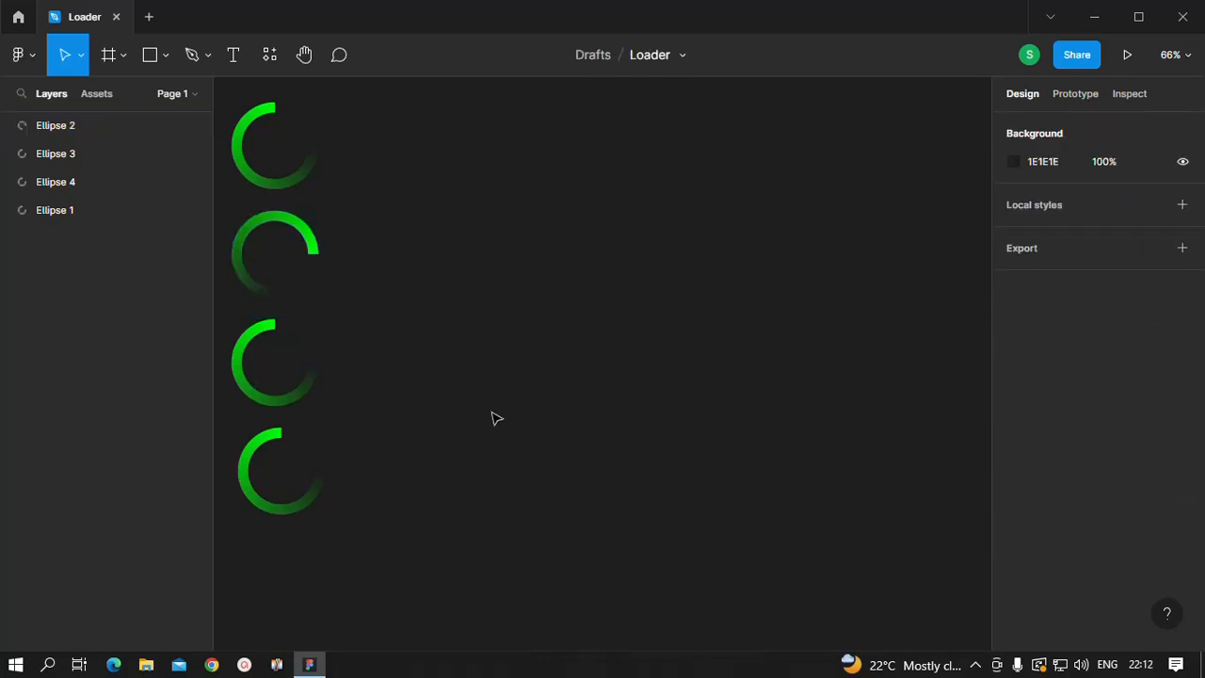
pyautogui.click(297, 399)
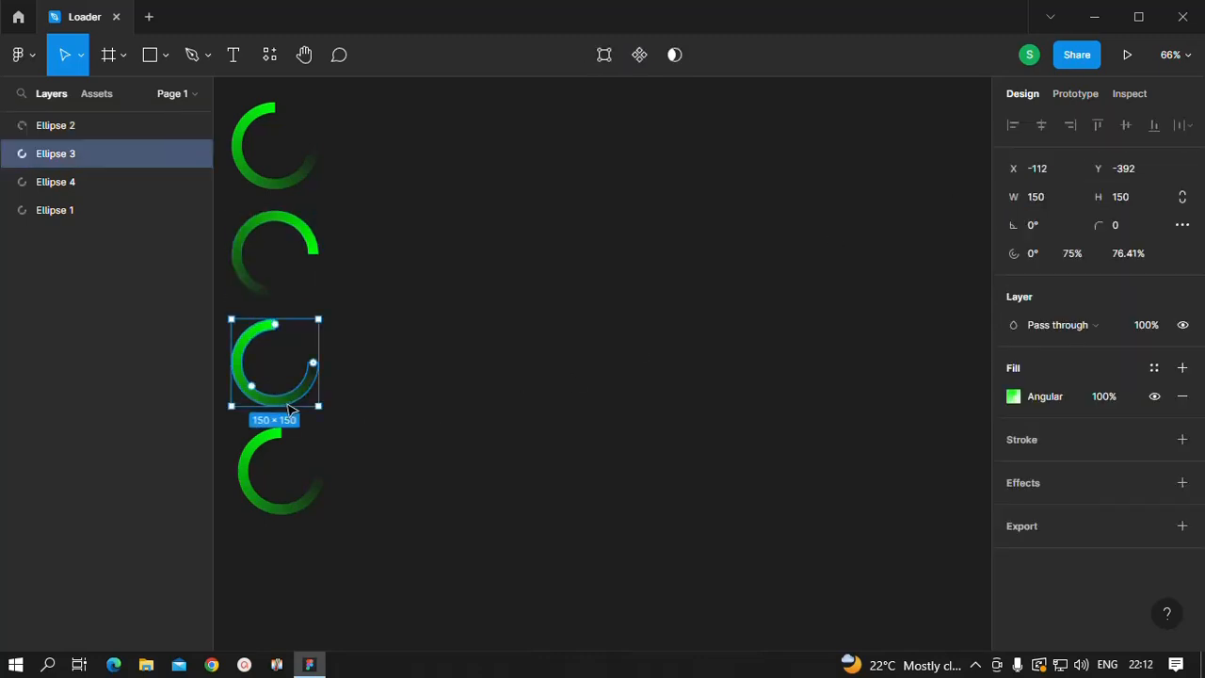
pyautogui.click(1039, 227)
pyautogui.write('-18')
pyautogui.press('Return')
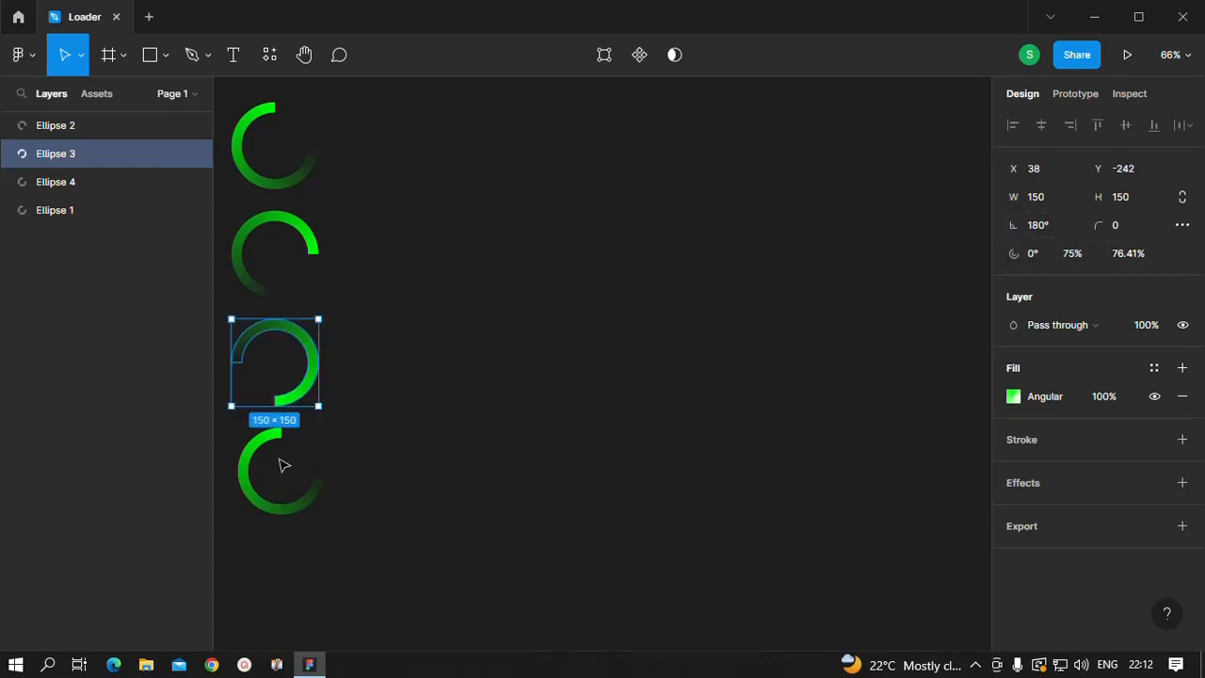
# Step: Set the rotation of the lowest ring in the column to 90°
pyautogui.click(277, 497)
pyautogui.click(284, 507)
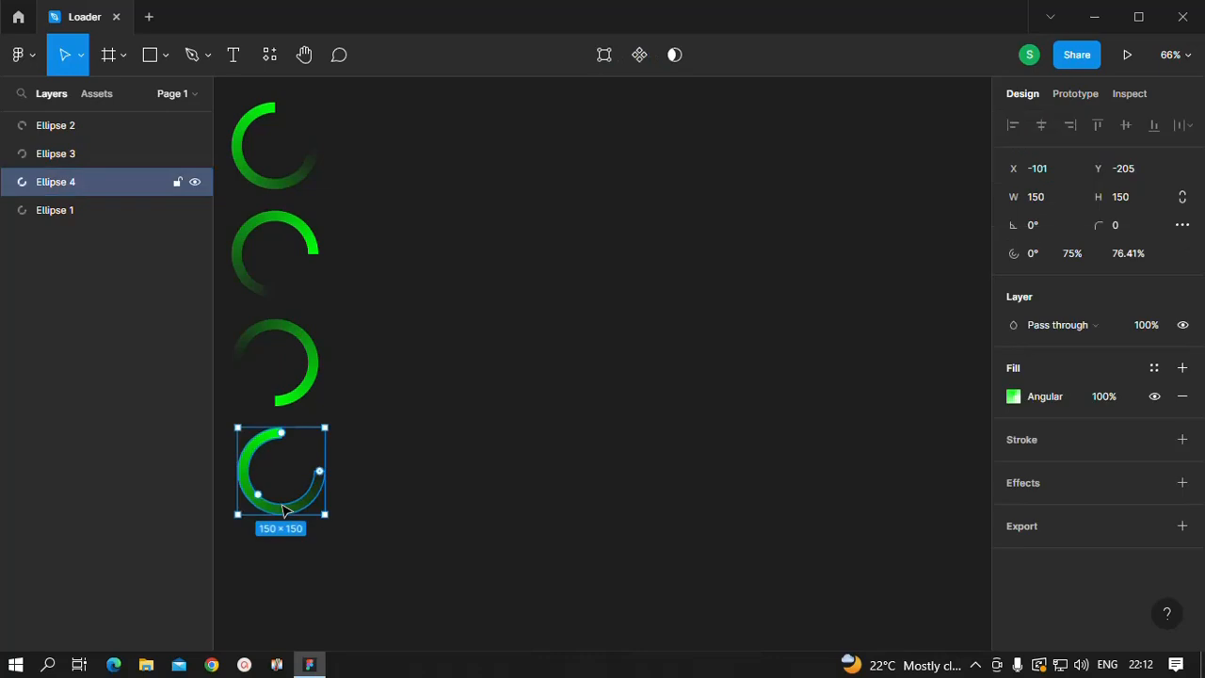
pyautogui.click(1049, 229)
pyautogui.write('90')
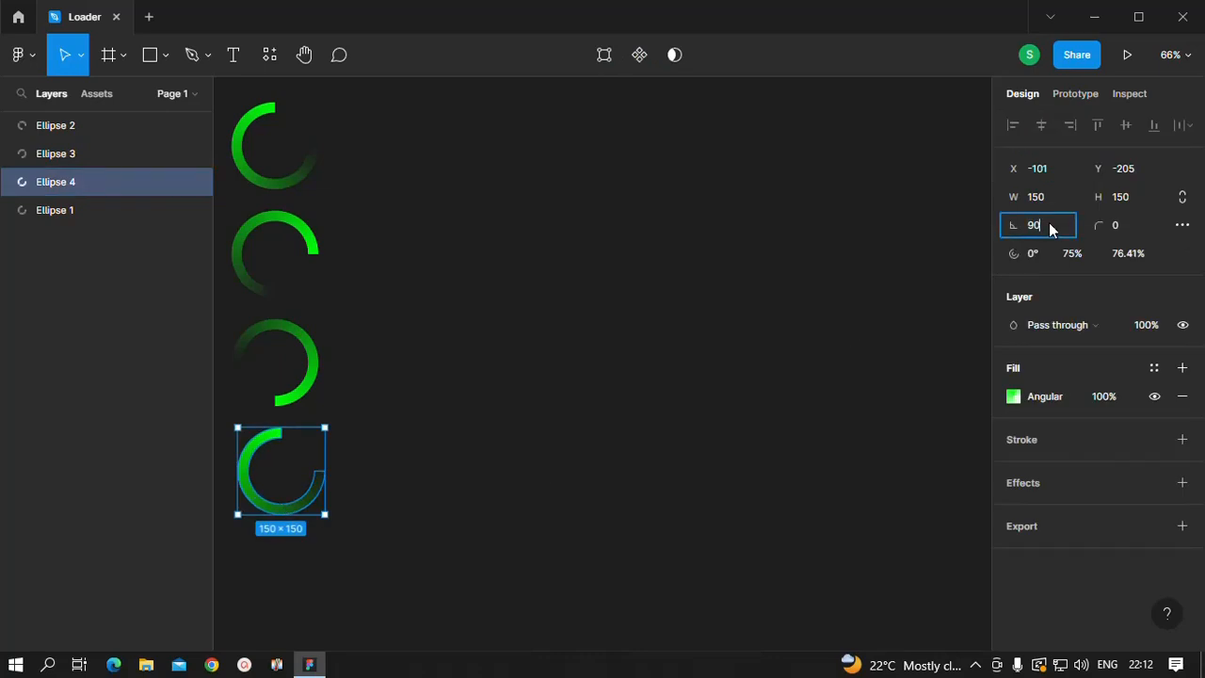
pyautogui.press('Return')
pyautogui.click(730, 340)
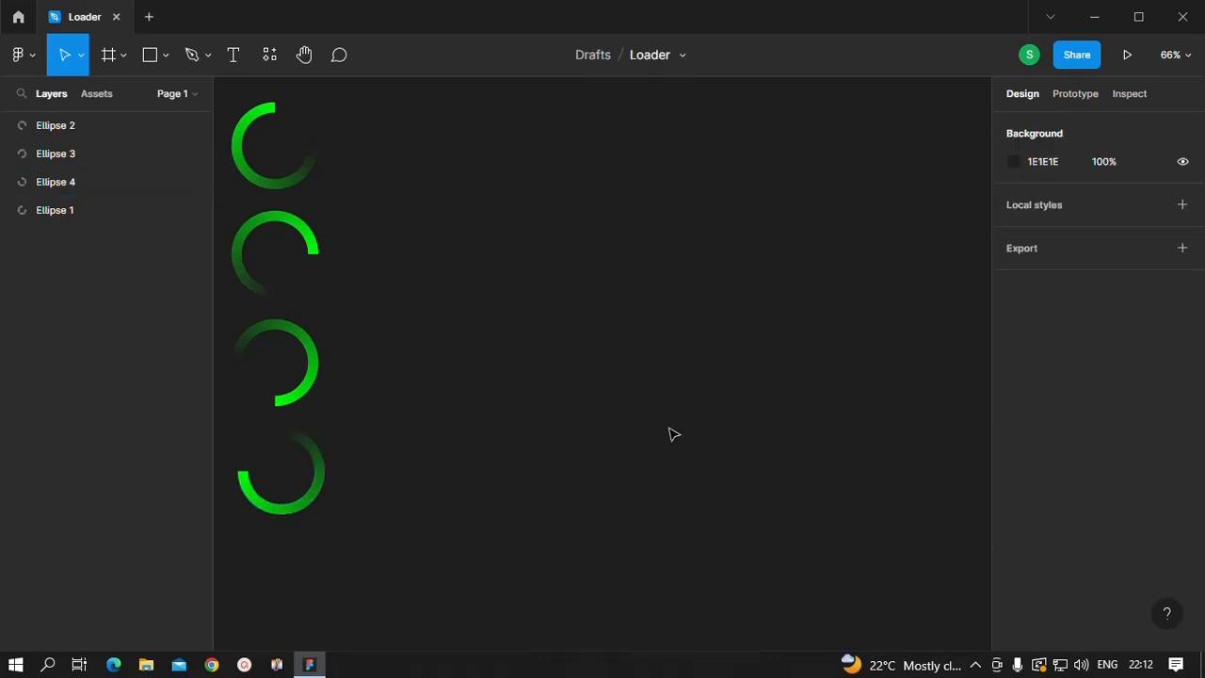
# Step: Turn the four rings into separate components and combine them as variants of one component set
pyautogui.moveTo(464, 120); pyautogui.dragTo(238, 568)
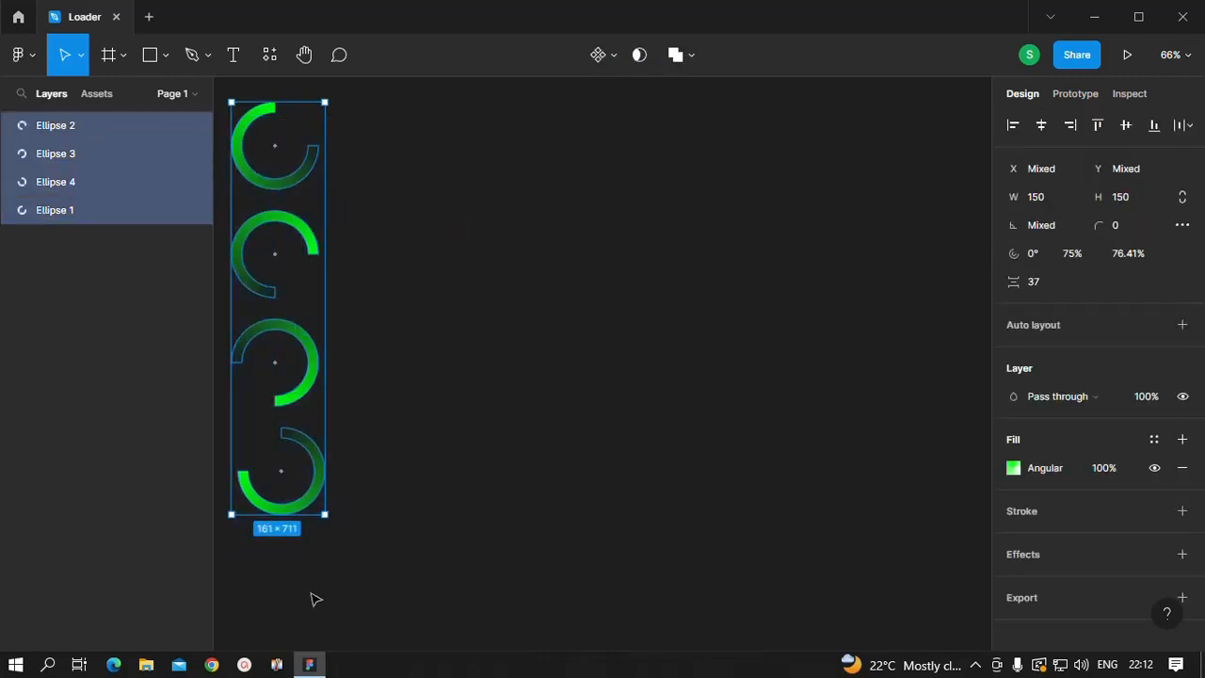
pyautogui.click(613, 55)
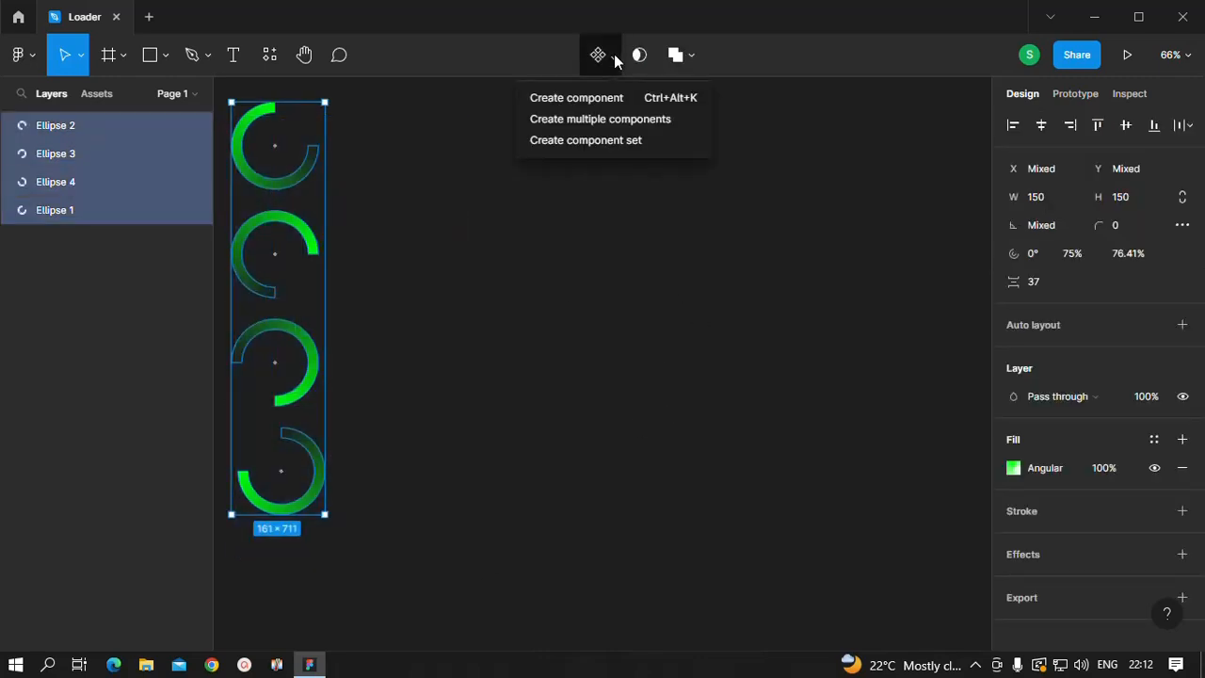
pyautogui.click(609, 119)
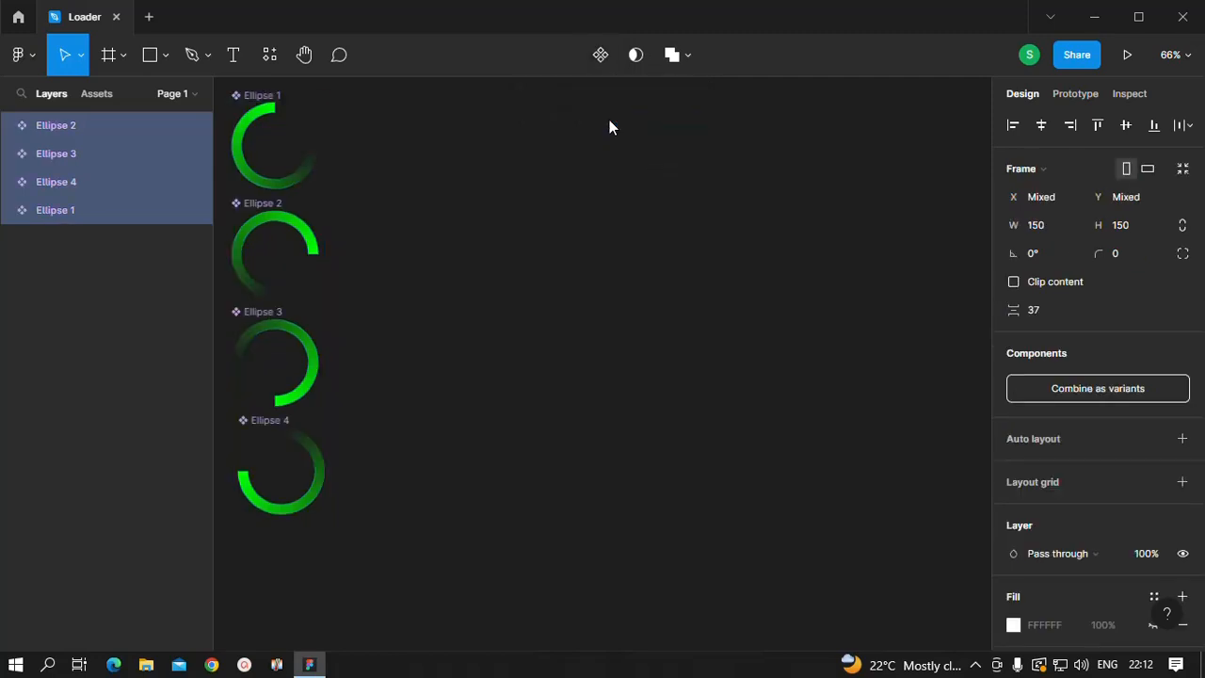
pyautogui.click(1090, 386)
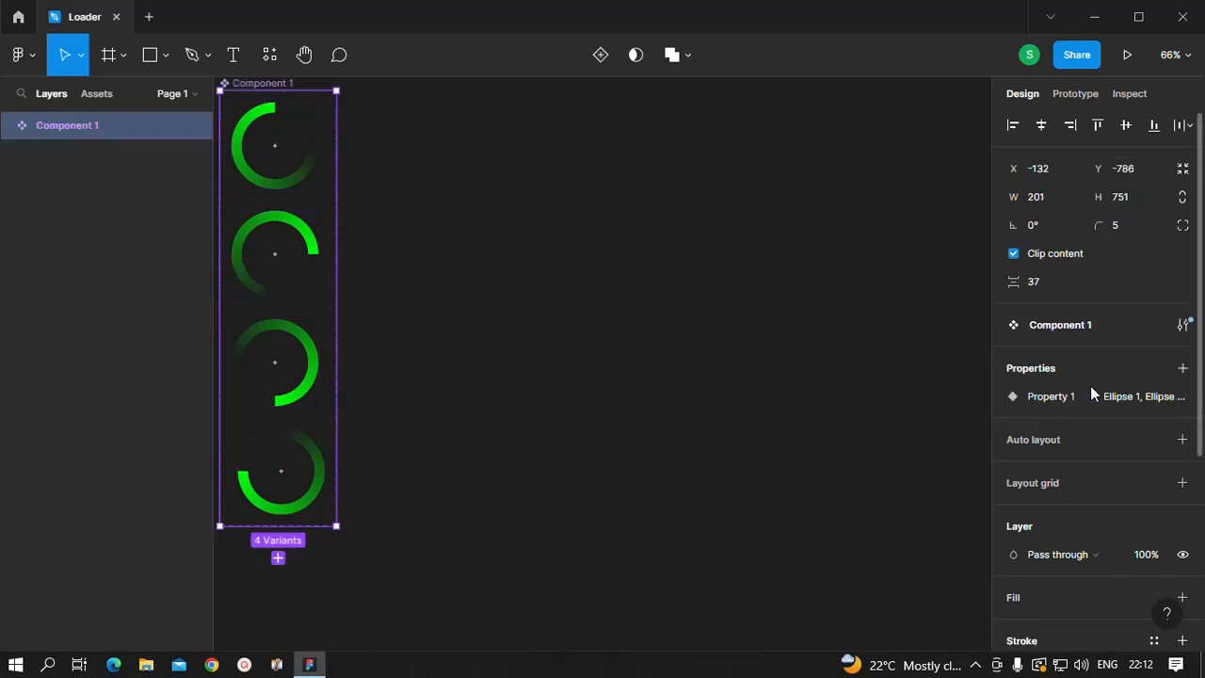
pyautogui.click(637, 292)
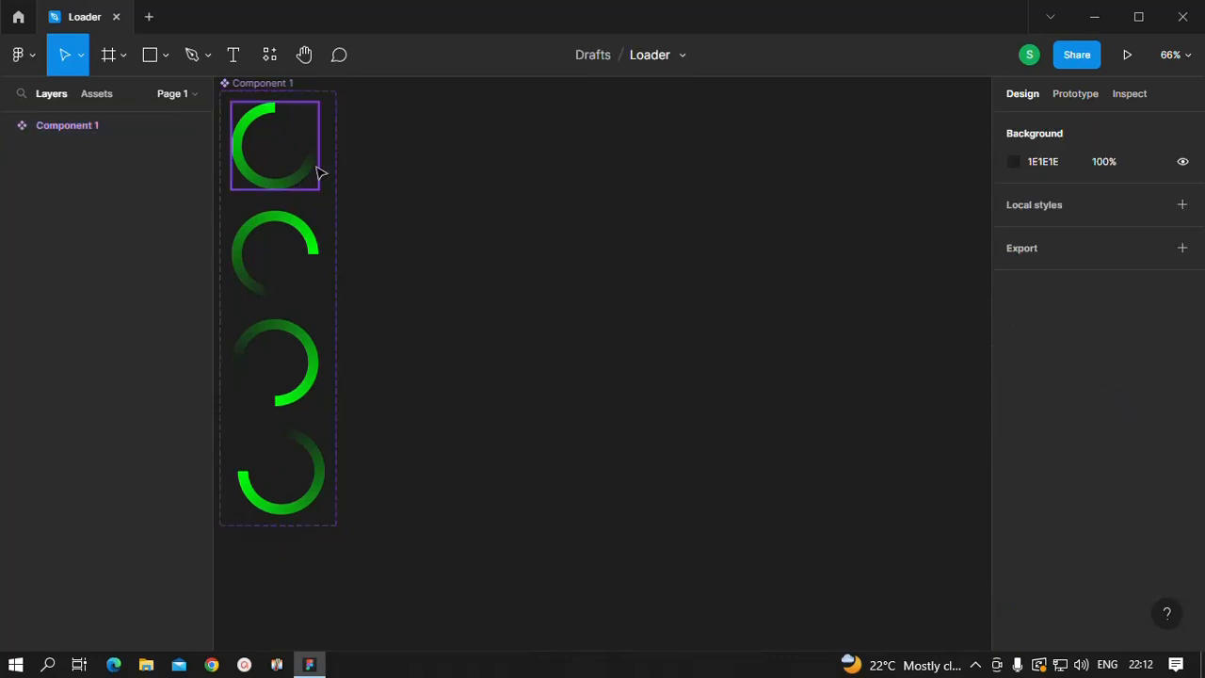
# Step: Link the Ellipse 1 variant to Ellipse 2 with a Change to interaction triggered after a delay of 1 ms
pyautogui.click(267, 153)
pyautogui.click(1068, 96)
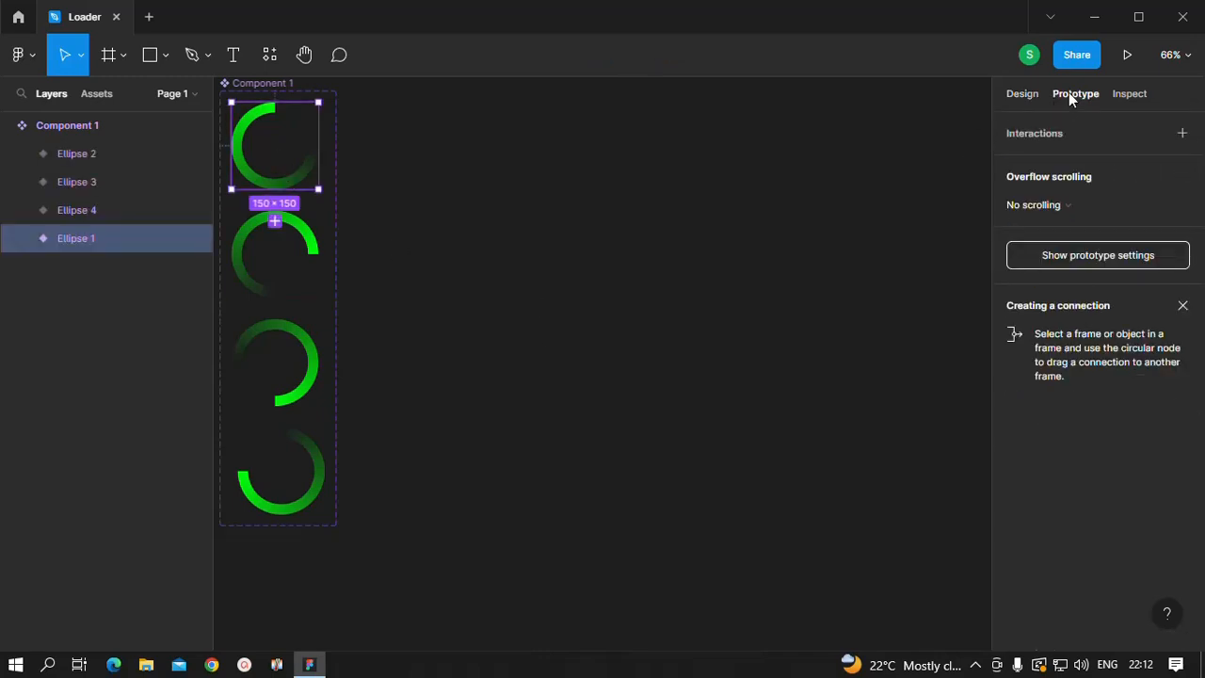
pyautogui.moveTo(320, 148)
pyautogui.moveTo(319, 146); pyautogui.dragTo(291, 271)
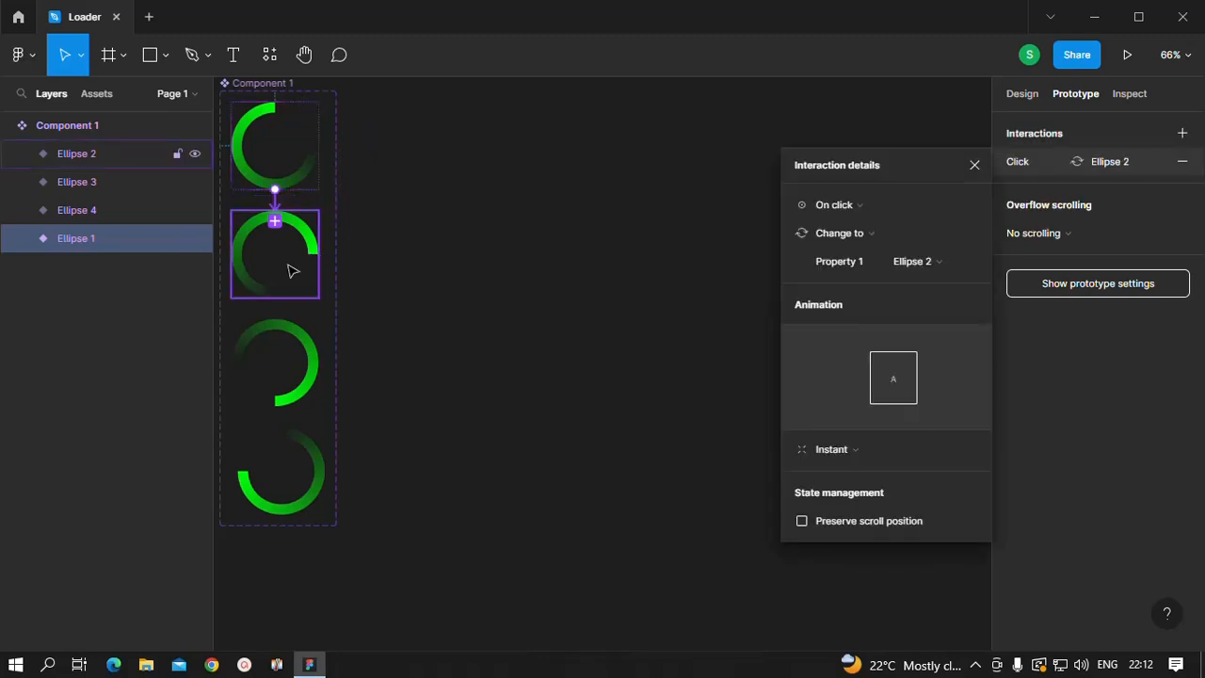
pyautogui.click(846, 204)
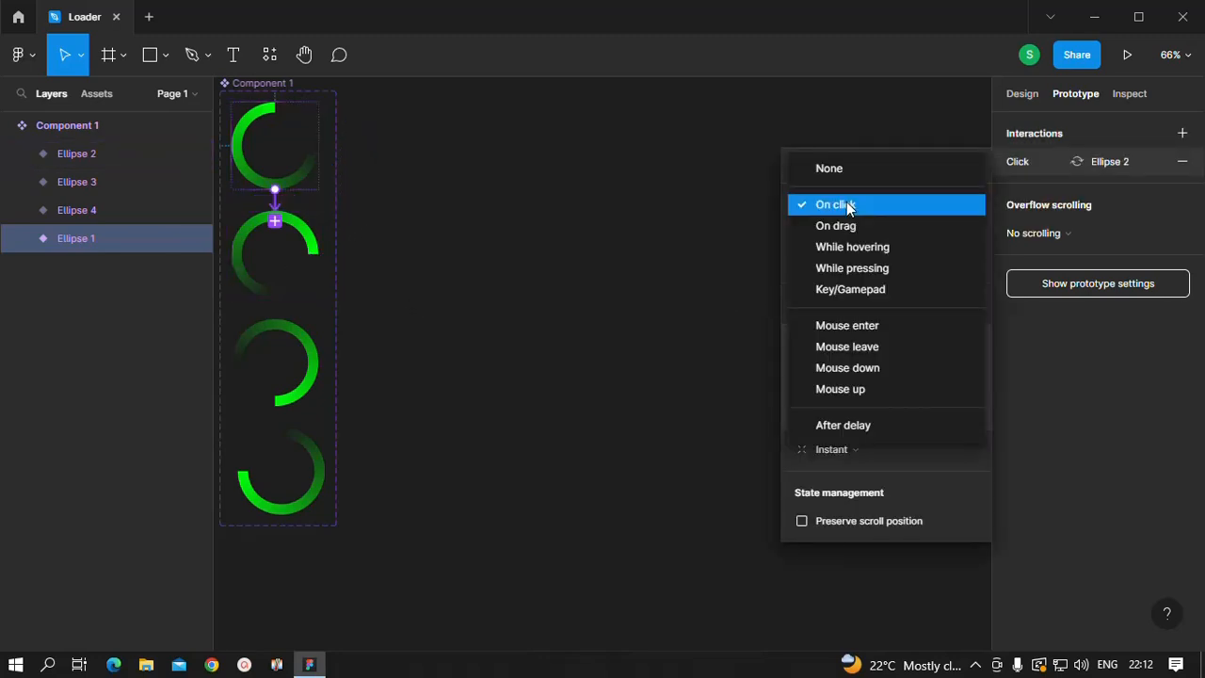
pyautogui.click(847, 424)
pyautogui.click(924, 204)
pyautogui.write('1')
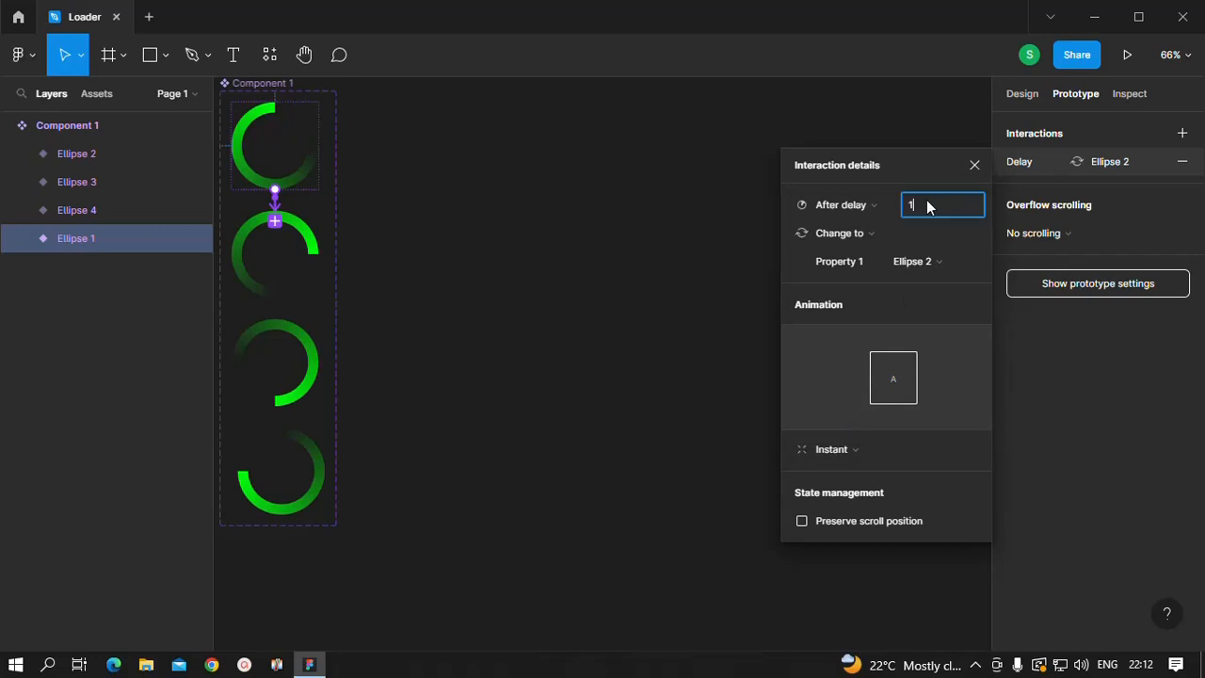
pyautogui.press('Return')
# Step: Set the animation of the Ellipse 1 to Ellipse 2 interaction to Smart animate, Linear, 500 ms
pyautogui.click(833, 450)
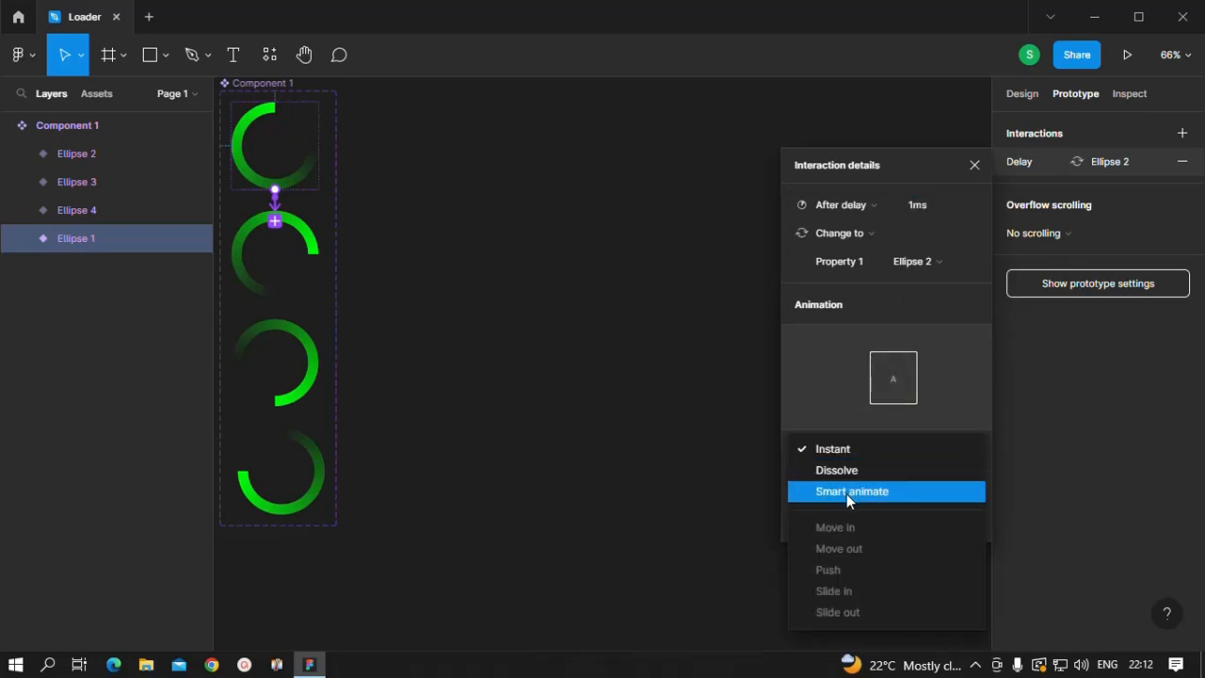
pyautogui.click(846, 493)
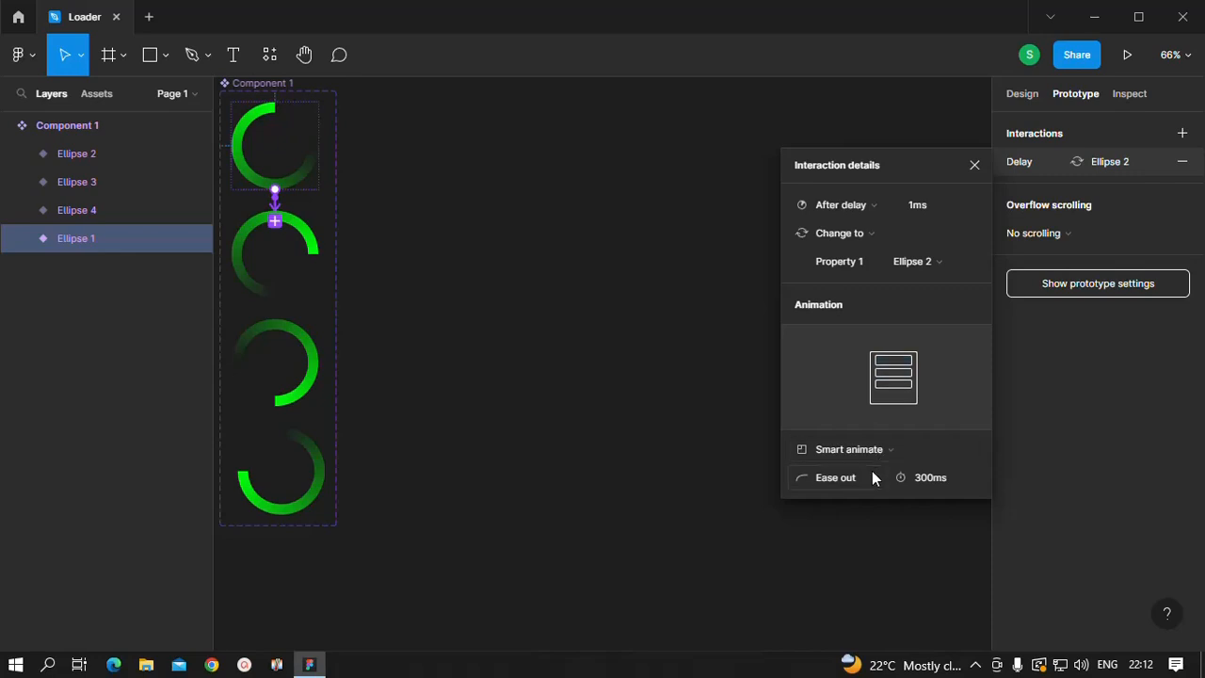
pyautogui.click(836, 478)
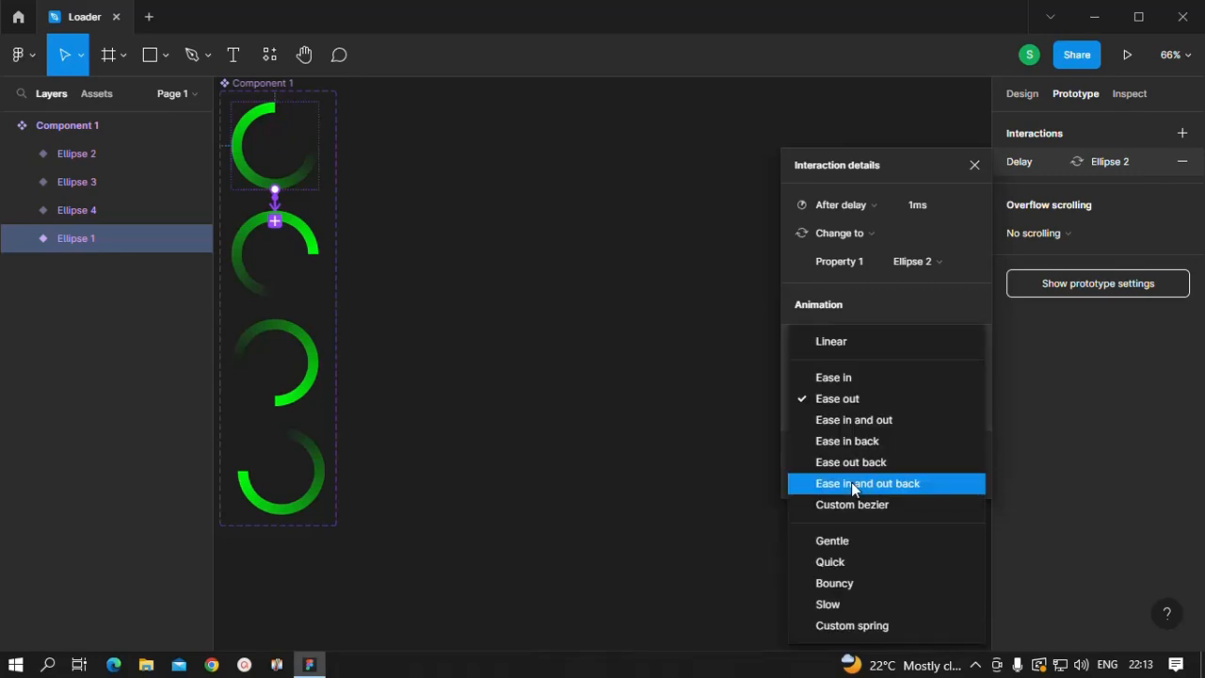
pyautogui.click(830, 344)
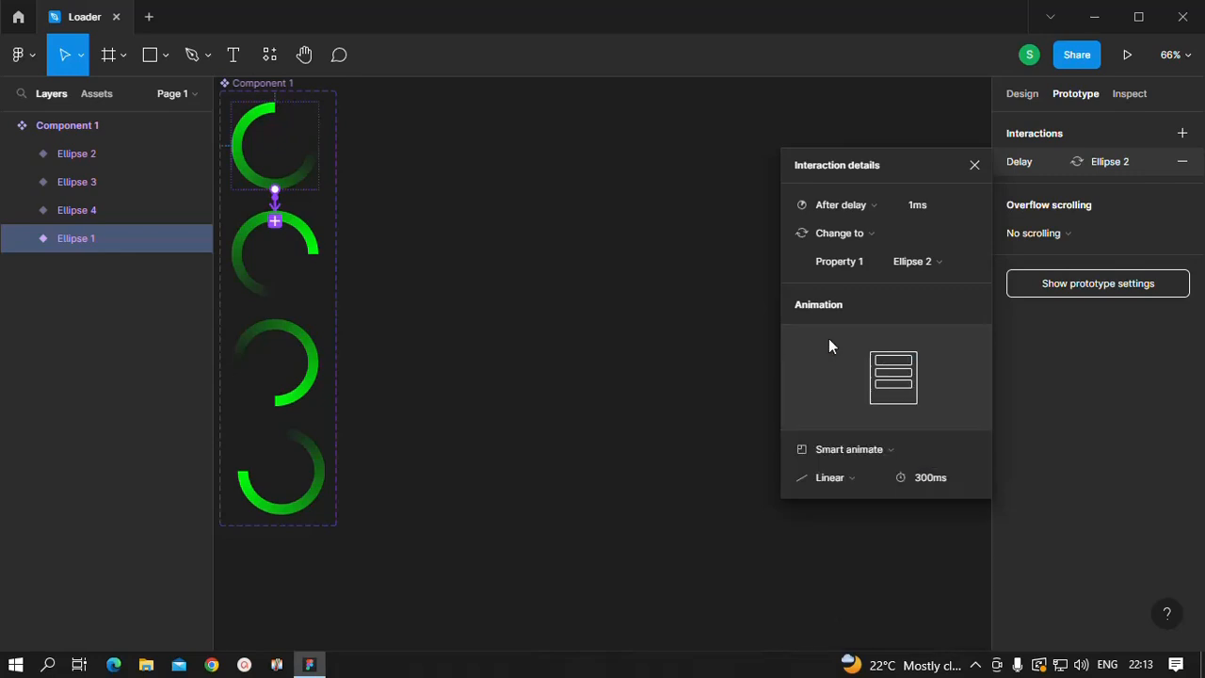
pyautogui.click(932, 480)
pyautogui.write('500')
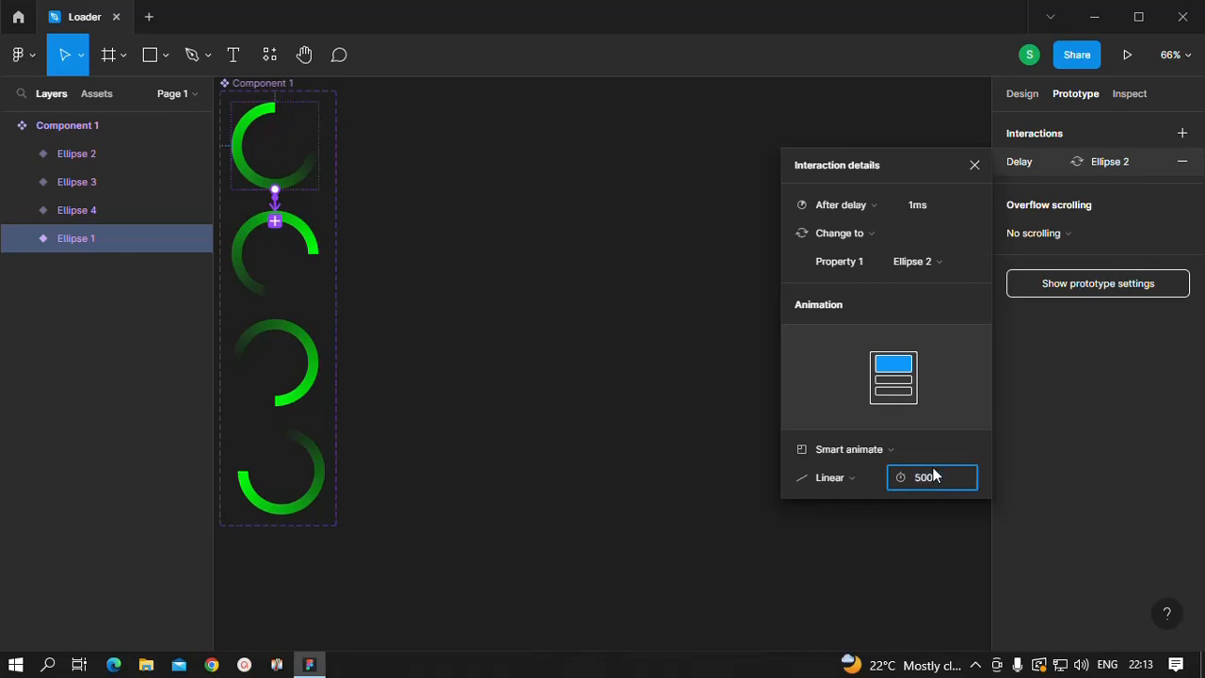
pyautogui.click(715, 380)
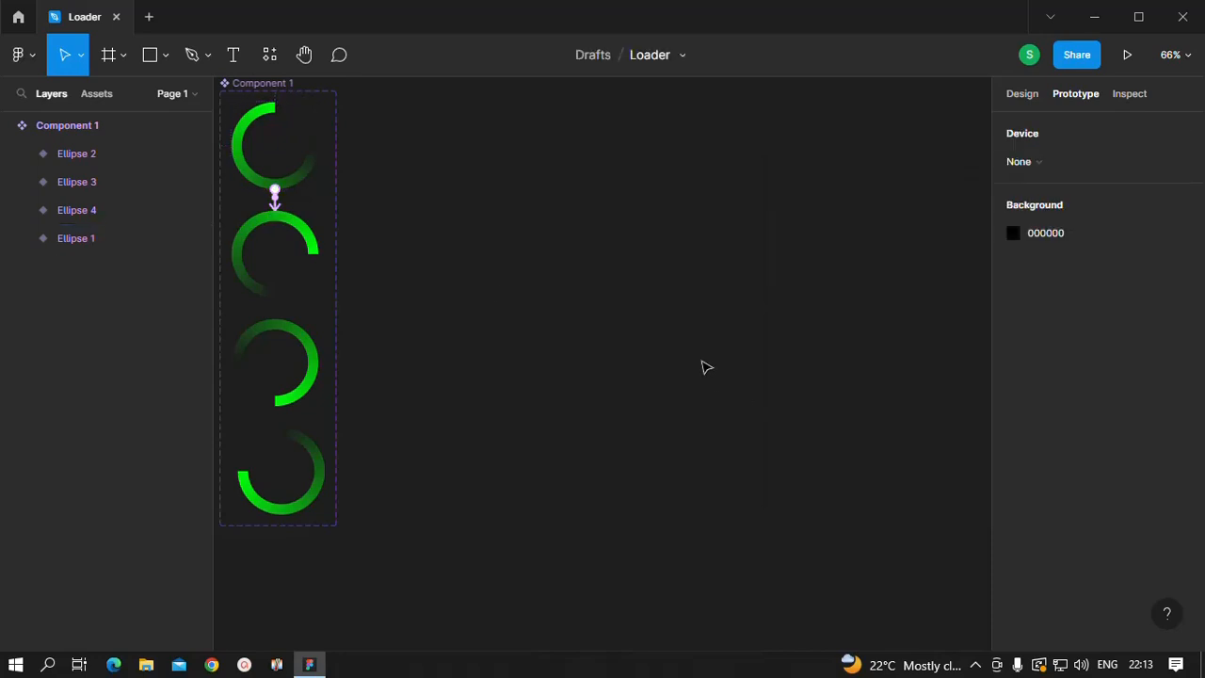
# Step: Link the Ellipse 2 variant to Ellipse 3 with an interaction triggered after a delay of 1 ms
pyautogui.click(292, 254)
pyautogui.moveTo(318, 254); pyautogui.dragTo(298, 381)
pyautogui.click(844, 207)
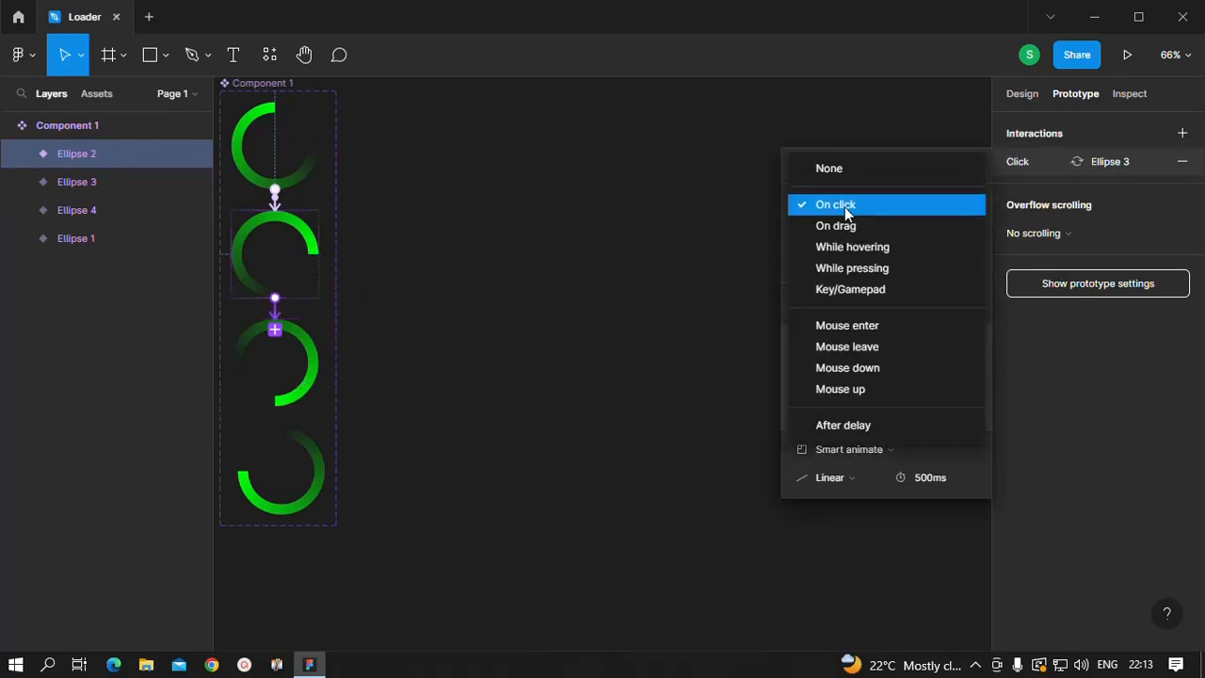
pyautogui.click(838, 425)
pyautogui.click(929, 204)
pyautogui.write('1')
pyautogui.press('Return')
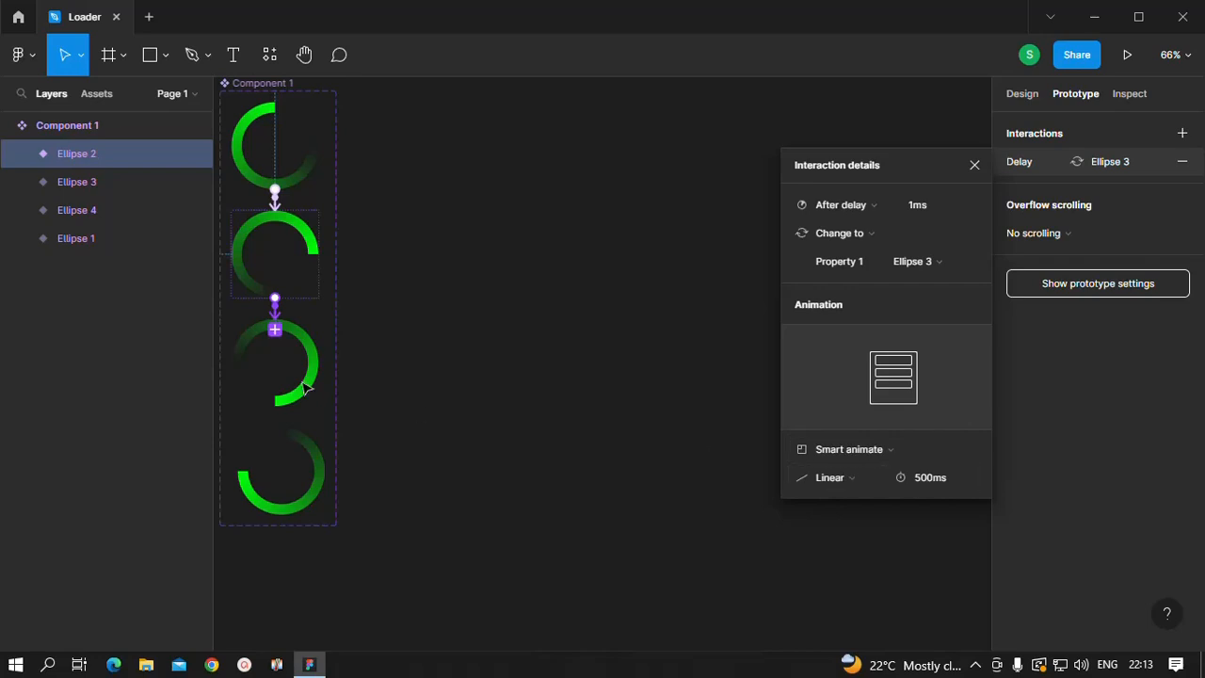
# Step: Link the Ellipse 3 variant to Ellipse 4 with an interaction triggered after a delay of 1 ms
pyautogui.click(265, 384)
pyautogui.moveTo(319, 363); pyautogui.dragTo(327, 485)
pyautogui.click(842, 203)
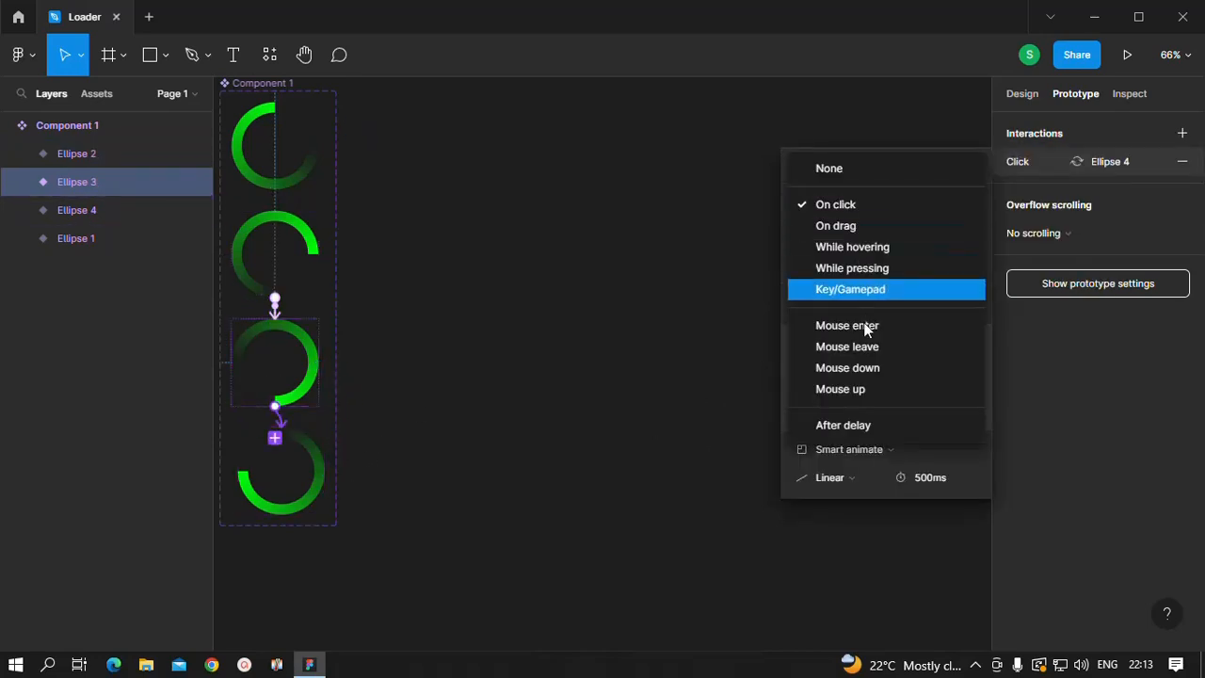
pyautogui.click(864, 425)
pyautogui.click(932, 201)
pyautogui.write('1')
pyautogui.press('Return')
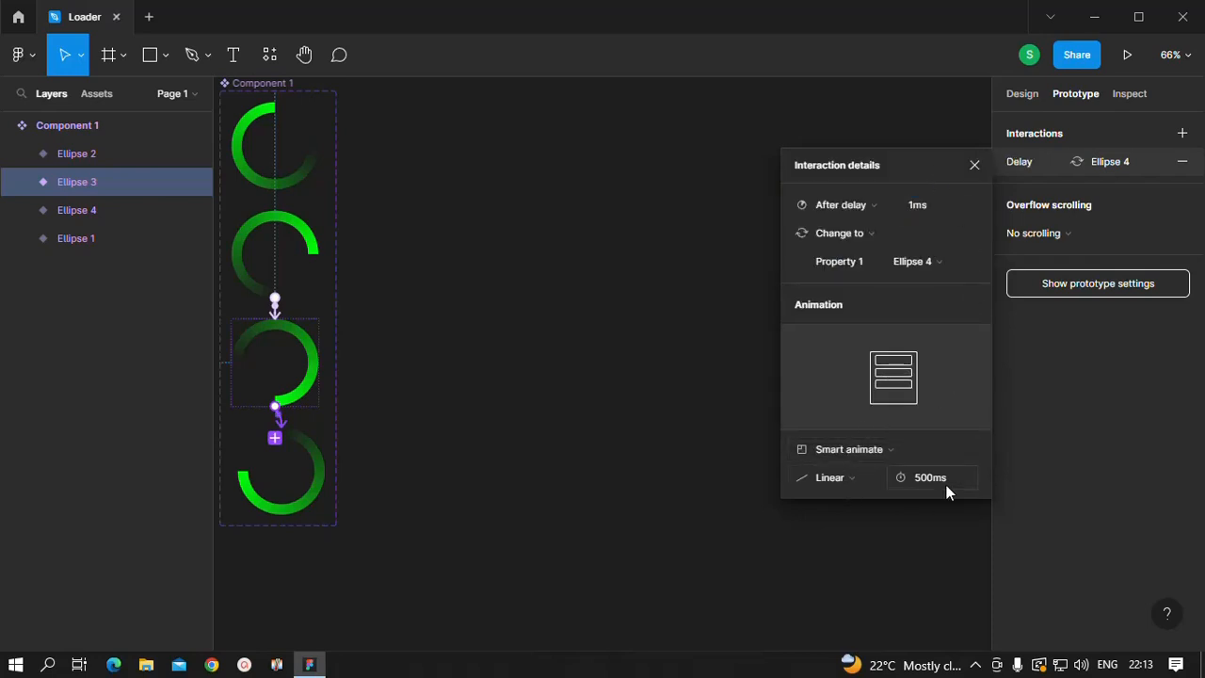
pyautogui.click(582, 448)
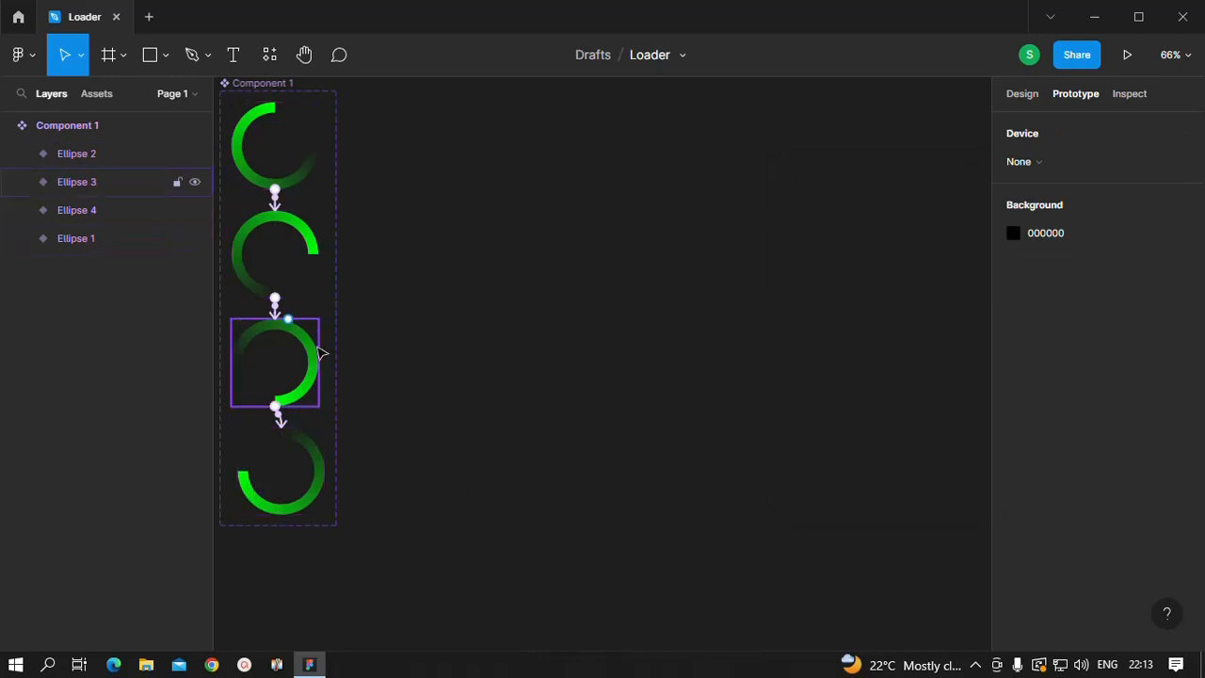
# Step: Link the Ellipse 4 variant back to Ellipse 1 with an interaction triggered after a delay of 1 ms
pyautogui.moveTo(324, 470); pyautogui.dragTo(301, 149)
pyautogui.click(819, 206)
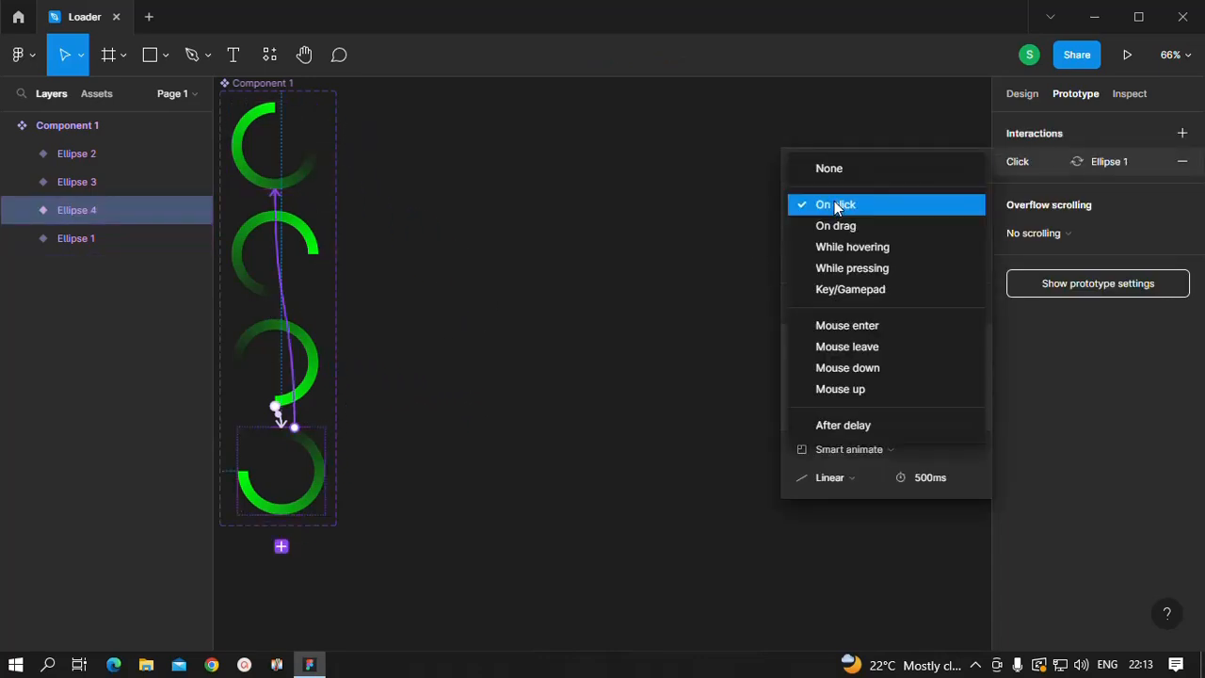
pyautogui.click(833, 430)
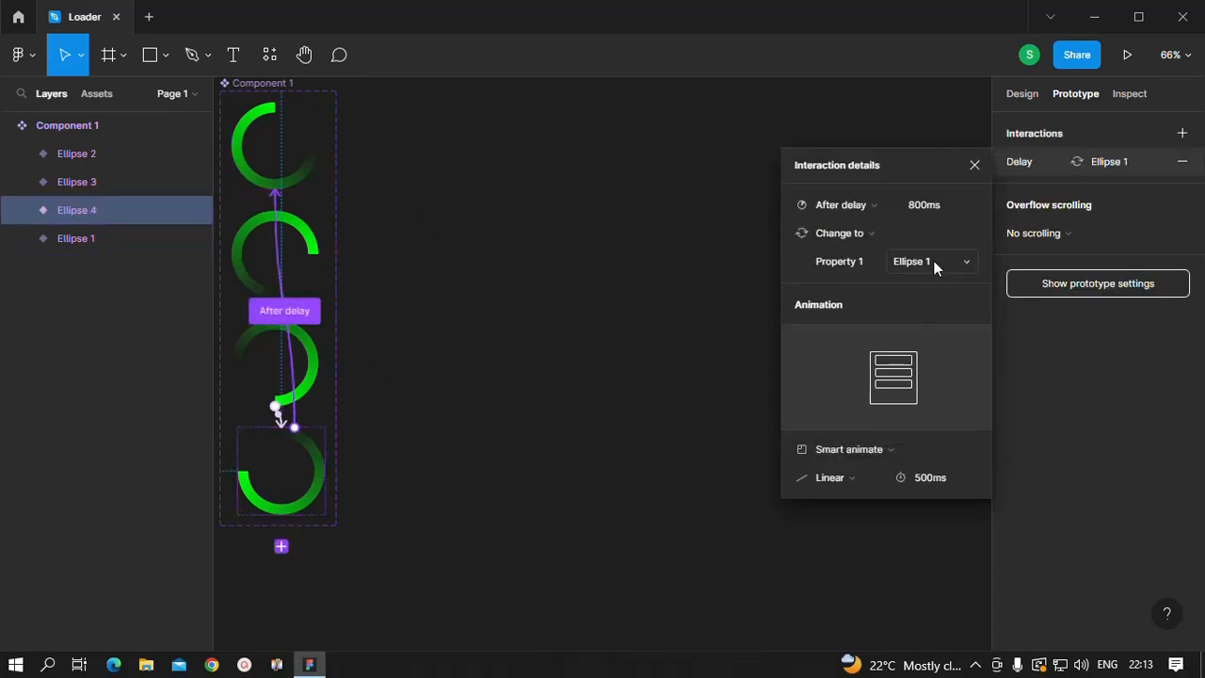
pyautogui.click(935, 207)
pyautogui.write('1')
pyautogui.press('Return')
pyautogui.click(569, 399)
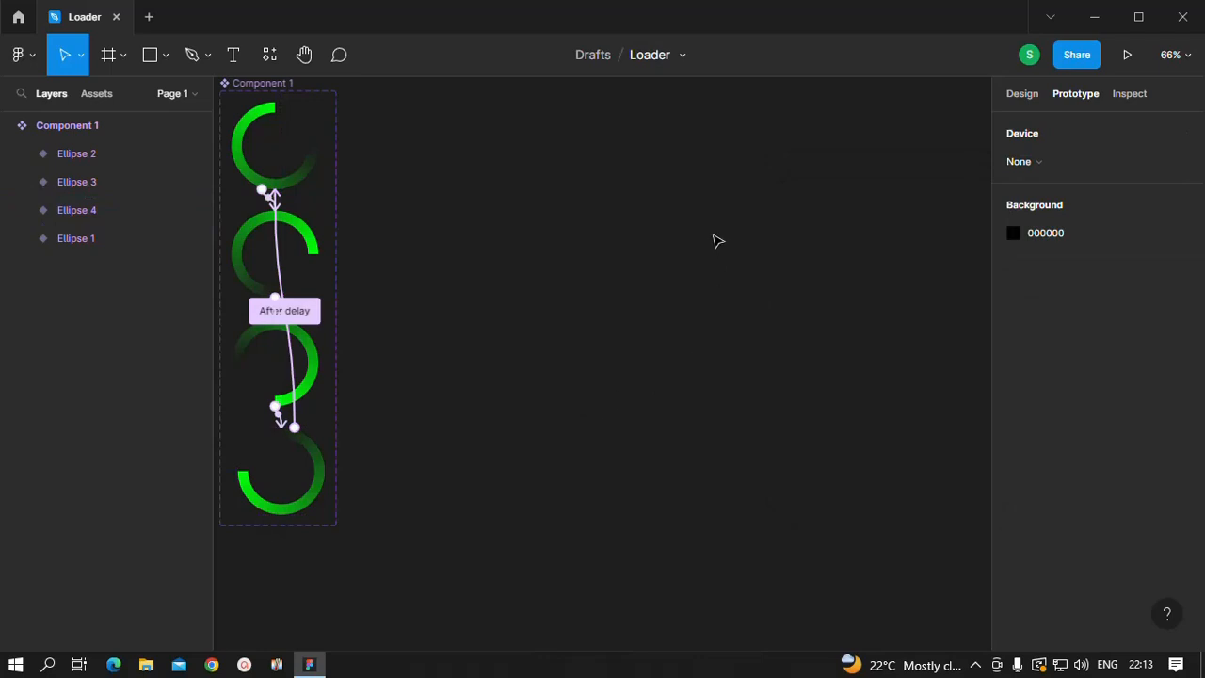
# Step: Add an empty iPhone 13 / 13 Pro frame beside the loader component set
pyautogui.click(165, 59)
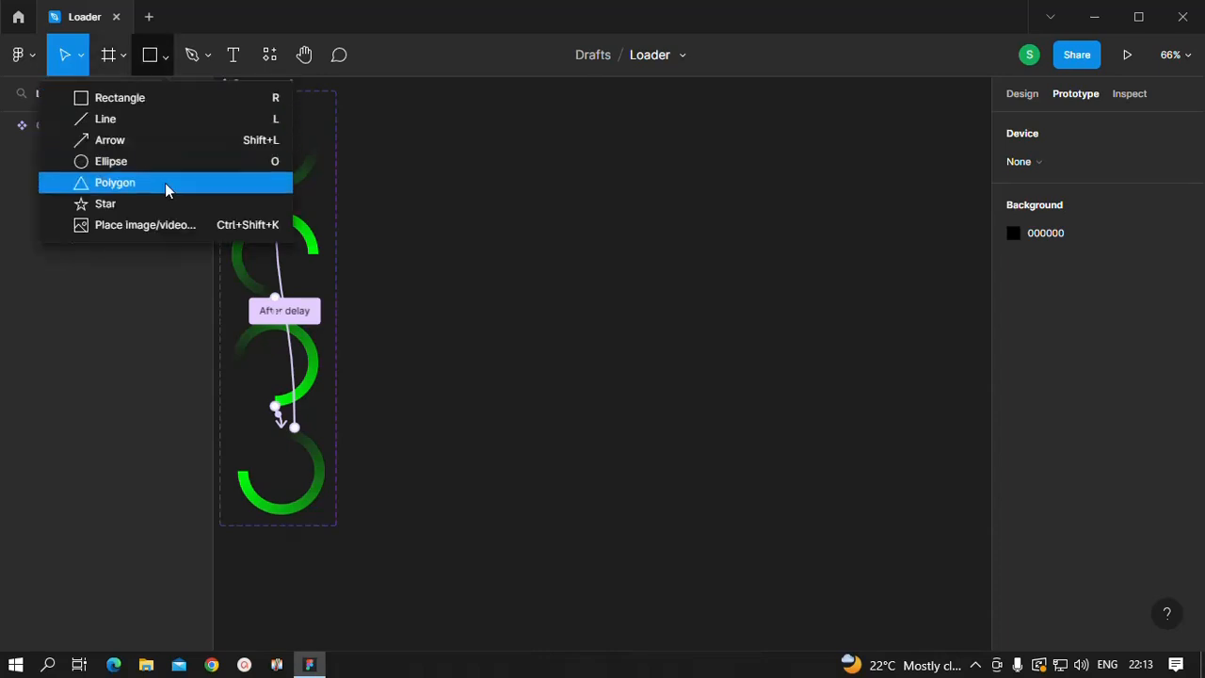
pyautogui.click(125, 56)
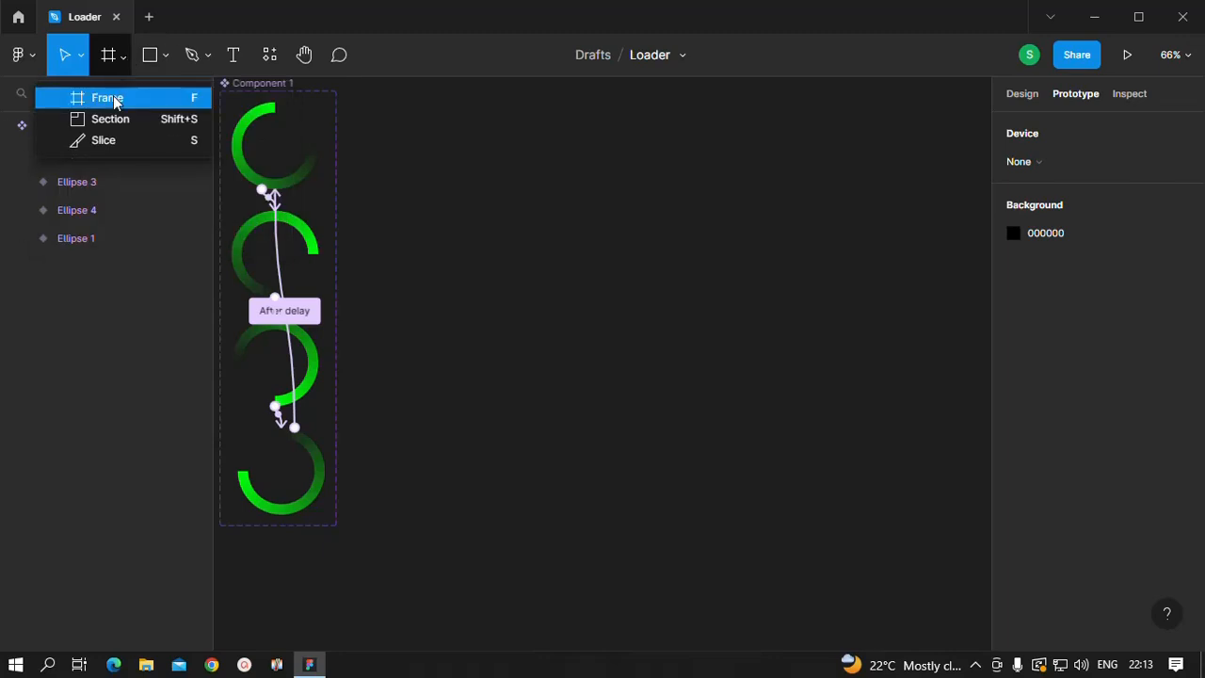
pyautogui.click(113, 96)
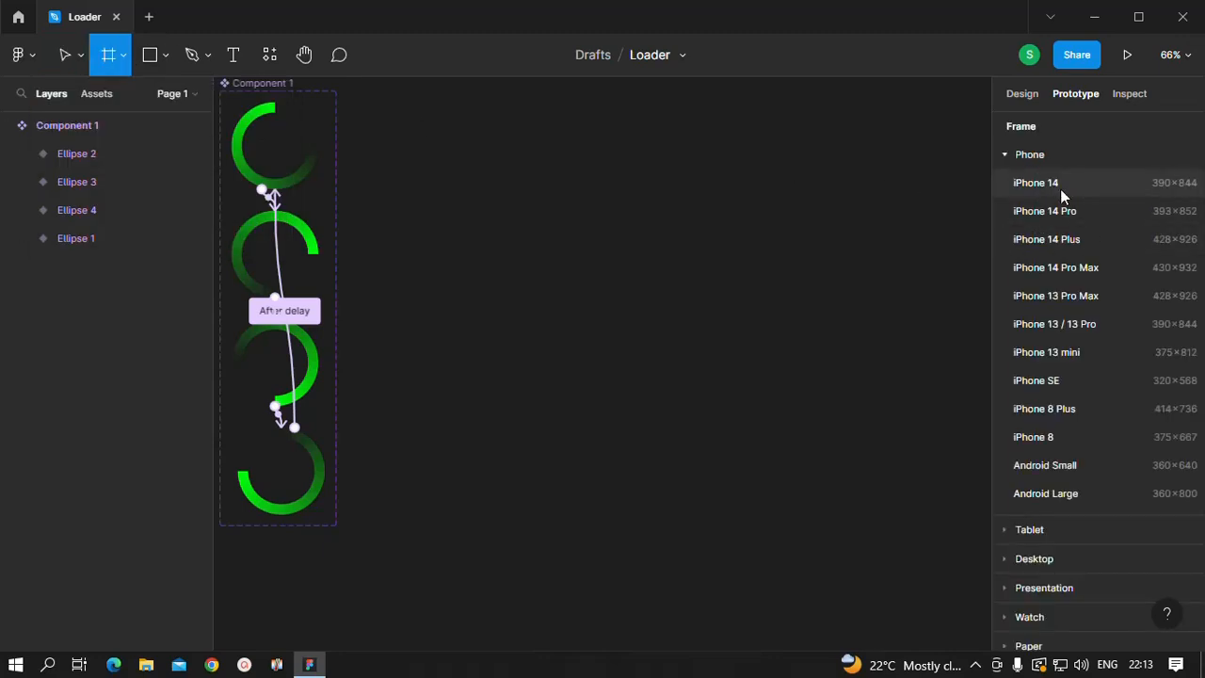
pyautogui.click(1055, 324)
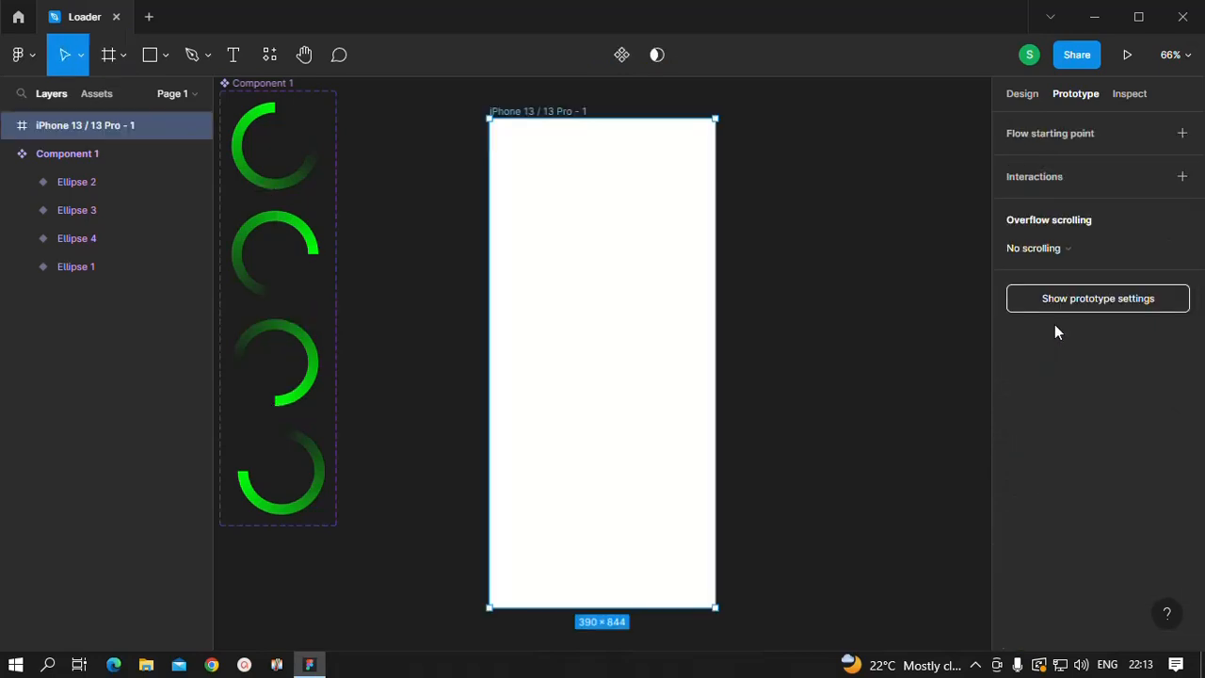
pyautogui.click(842, 374)
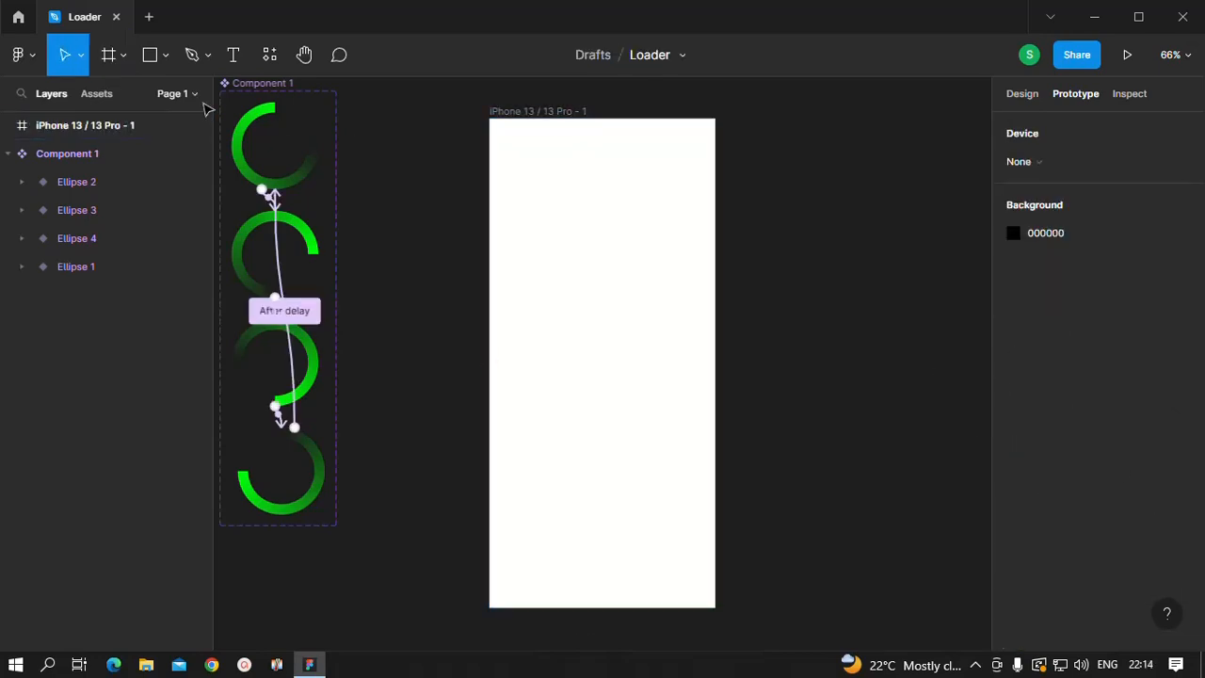
# Step: Place an instance of the local Component 1 loader in the iPhone frame, centred horizontally and vertically
pyautogui.click(89, 92)
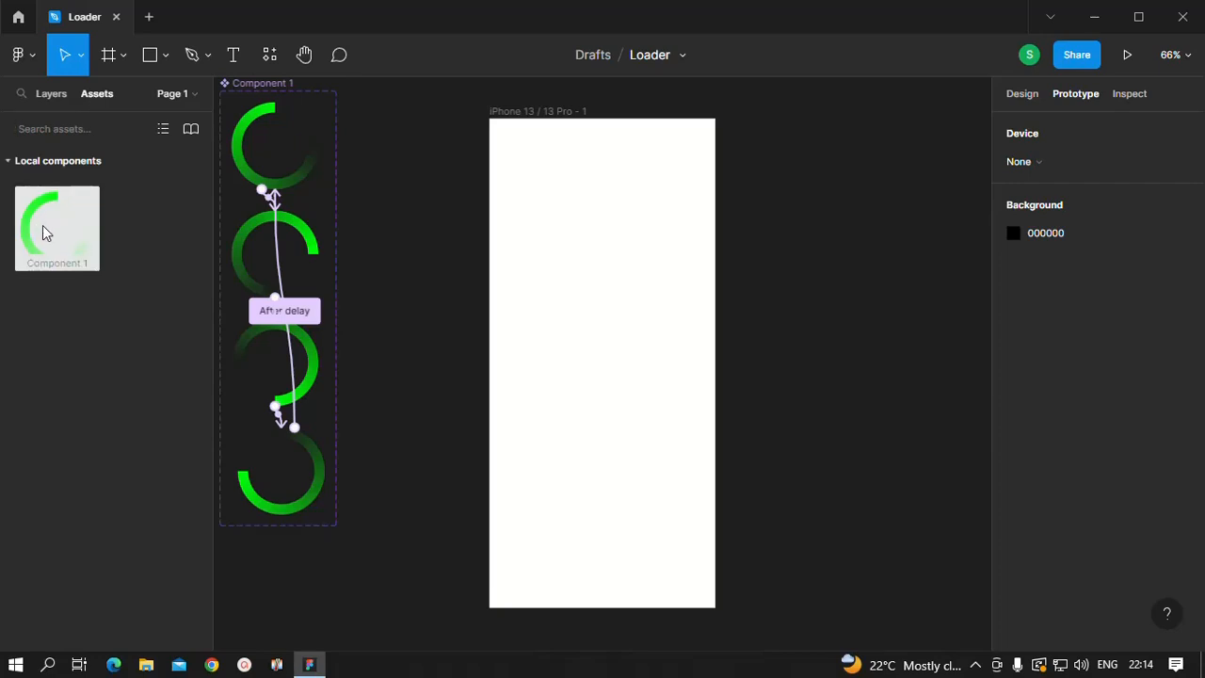
pyautogui.moveTo(42, 225); pyautogui.dragTo(602, 370)
pyautogui.click(855, 442)
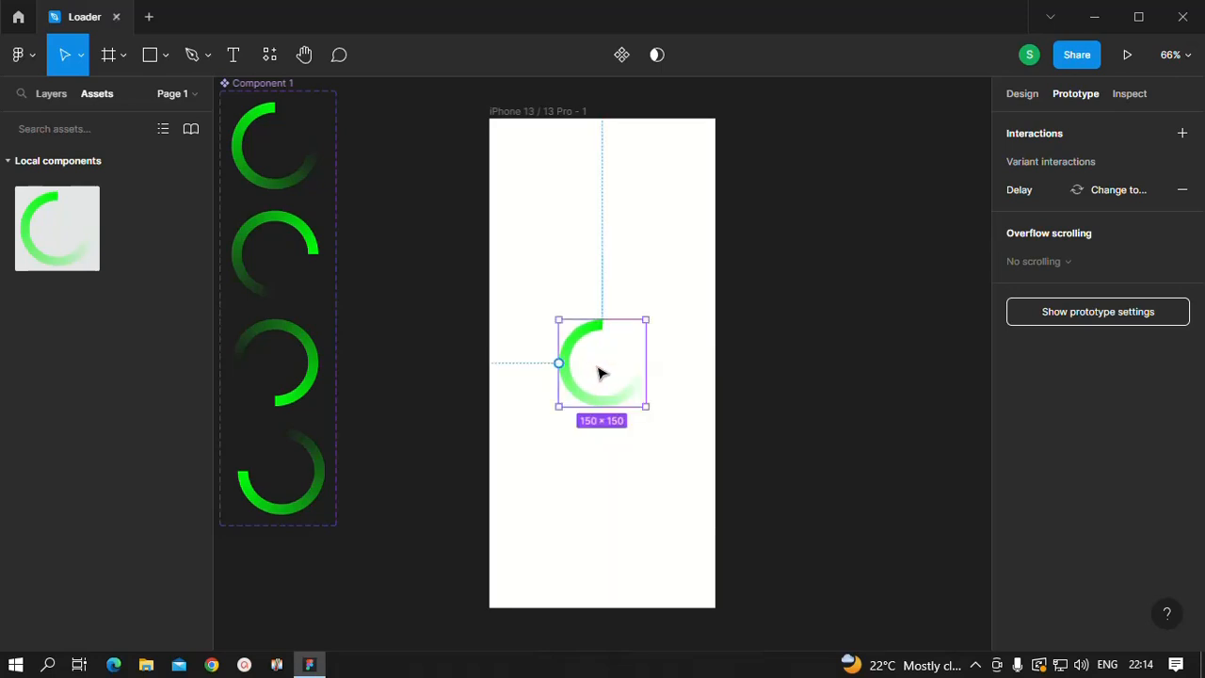
pyautogui.click(793, 423)
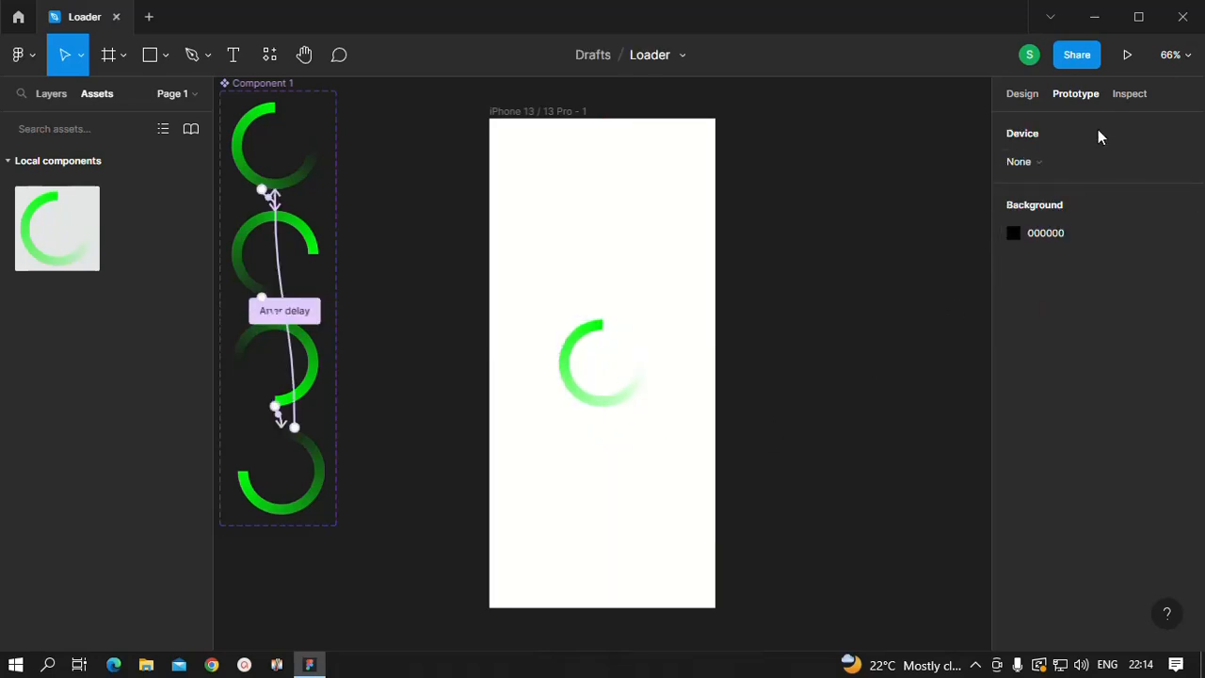
# Step: Play the prototype and scale the preview so the whole phone frame fits in view
pyautogui.click(1127, 57)
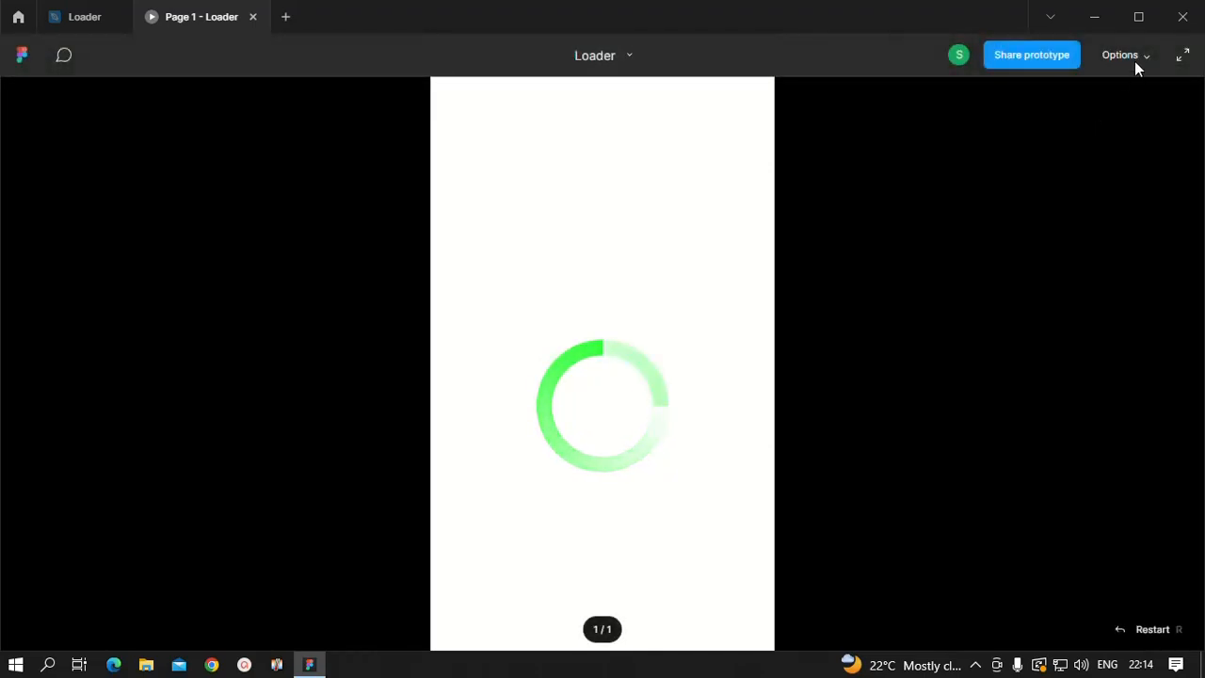
pyautogui.click(1135, 59)
pyautogui.click(1084, 120)
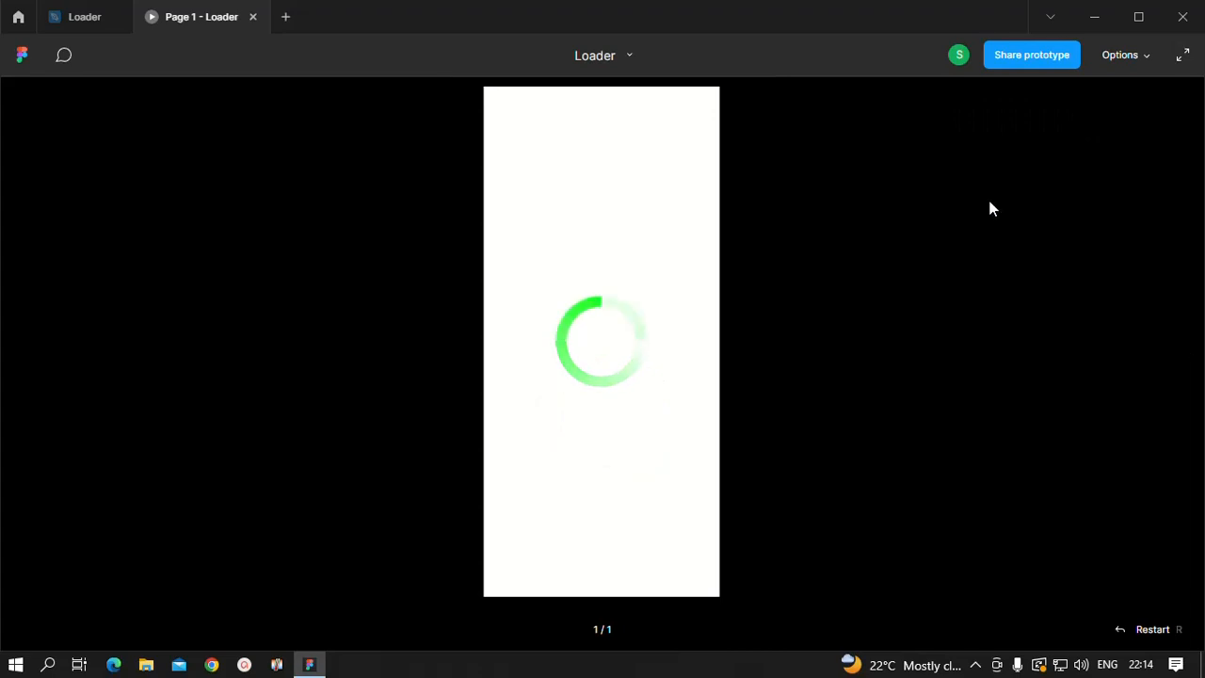